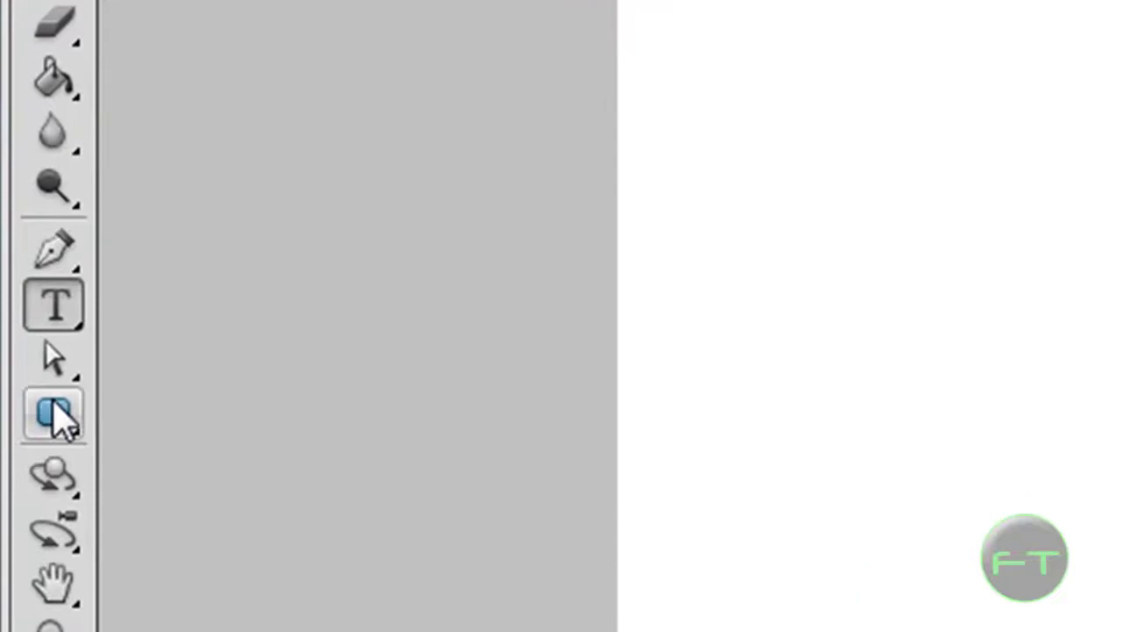
# Draw a red rounded rectangle with a 10 px radius right of the canvas centre.
pyautogui.moveTo(54, 412); pyautogui.dragTo(117, 454)
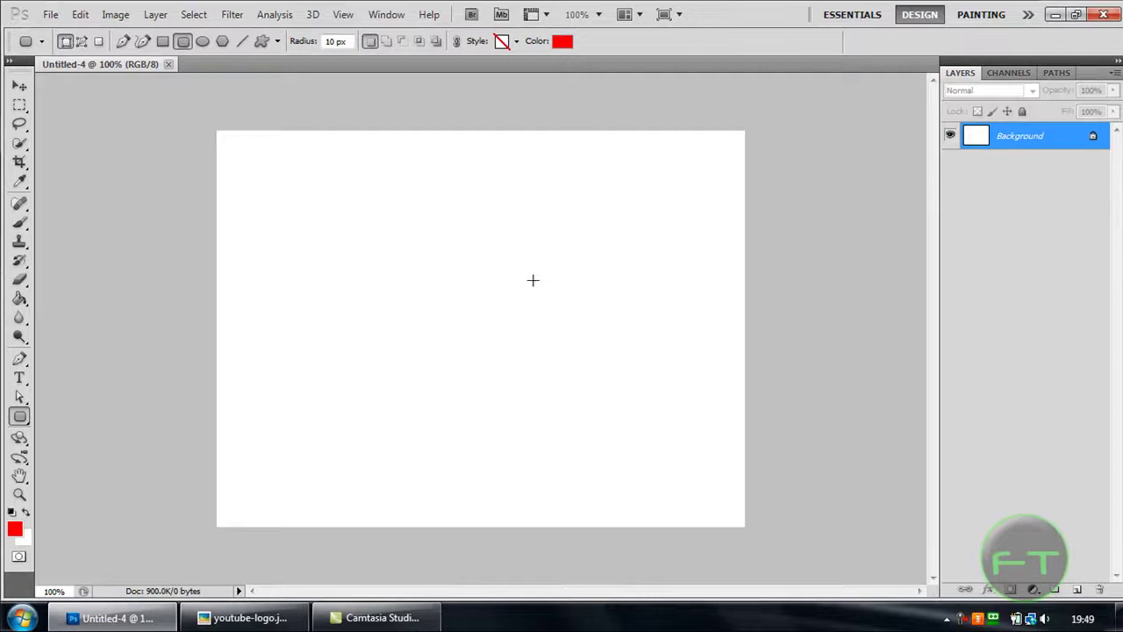
pyautogui.moveTo(540, 307); pyautogui.dragTo(682, 361)
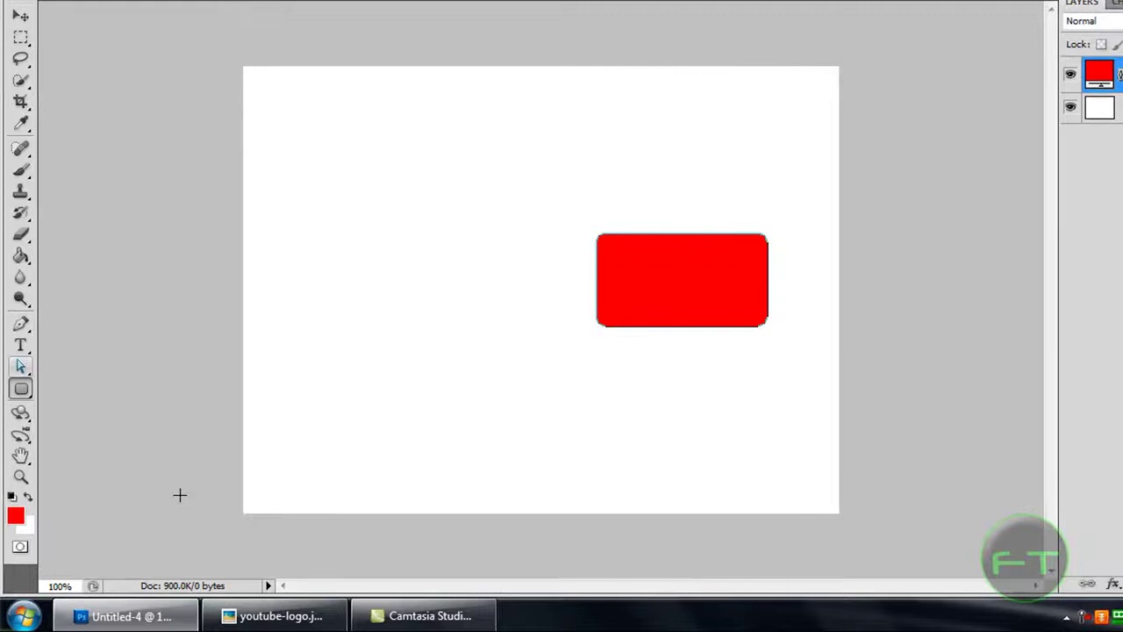
# View the reference logo, switch to the Direct Selection Tool, and zoom the canvas to 300%.
pyautogui.click(298, 615)
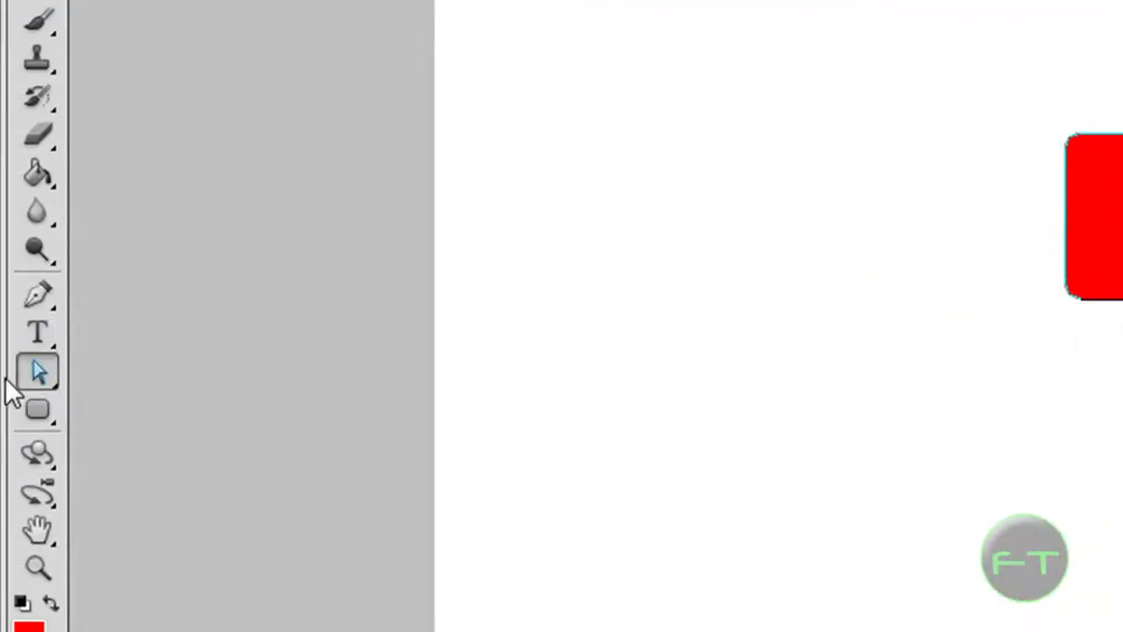
pyautogui.click(38, 373)
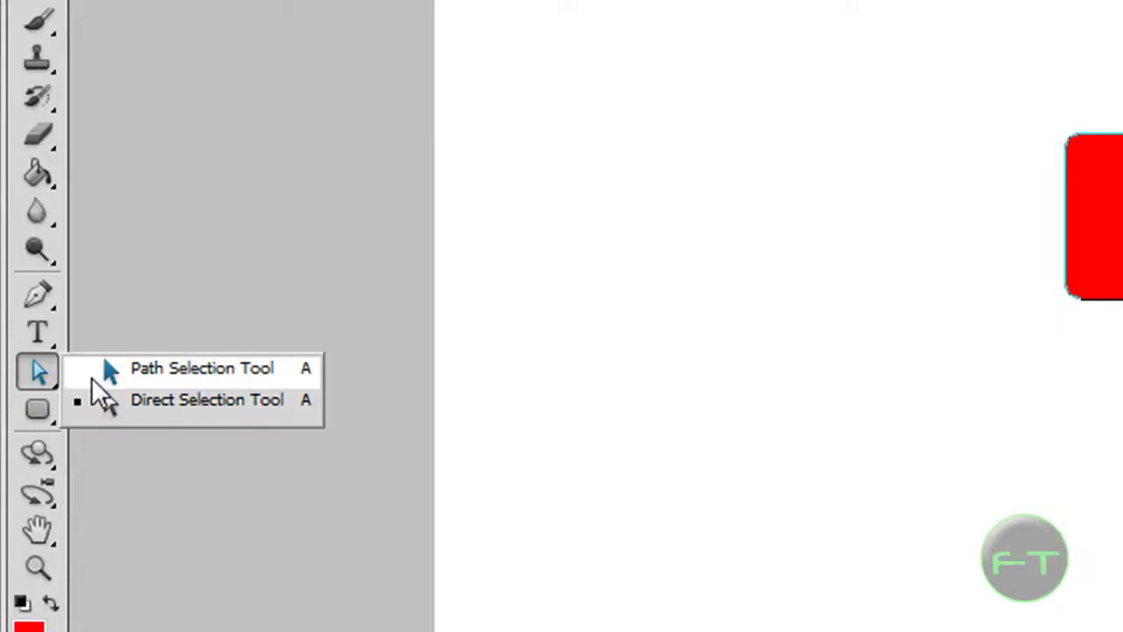
pyautogui.click(105, 370)
pyautogui.click(45, 372)
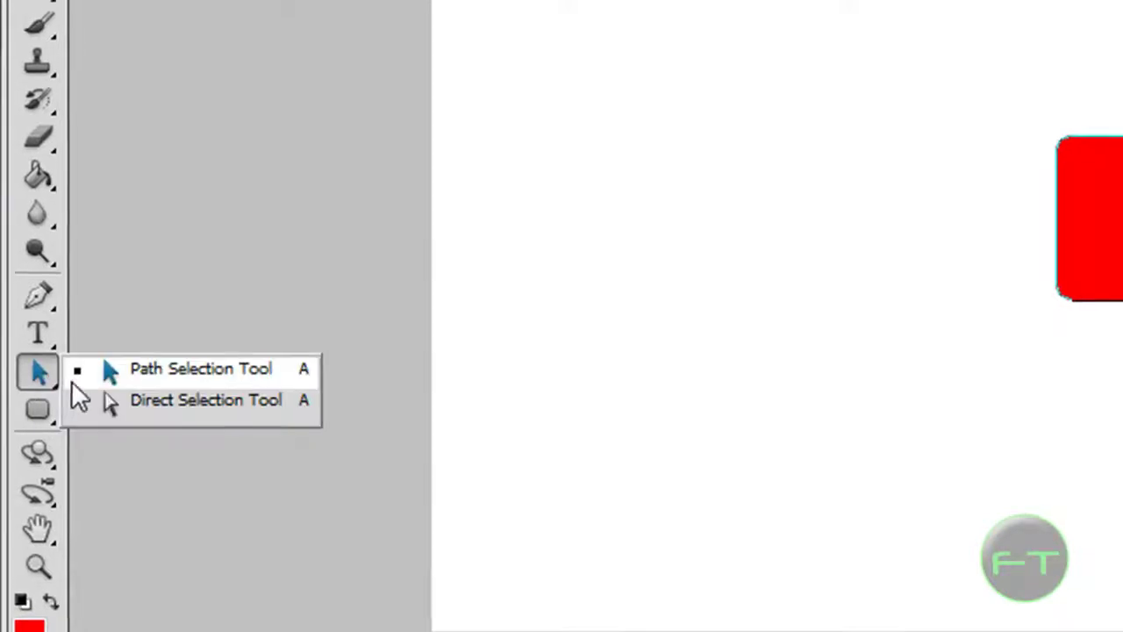
pyautogui.click(107, 399)
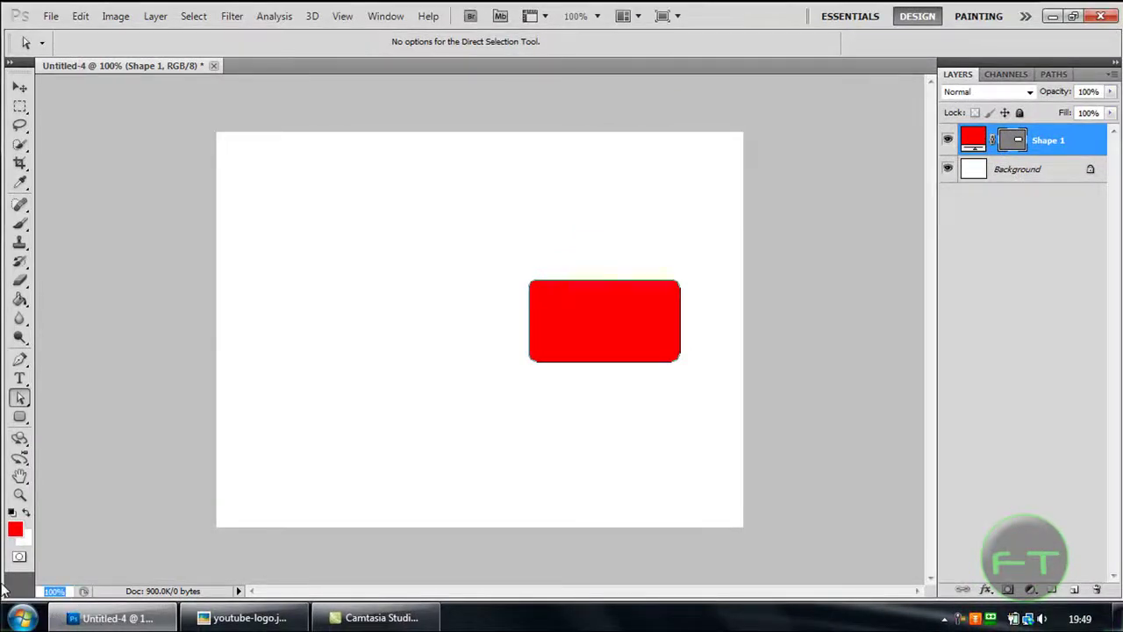
pyautogui.press('Return')
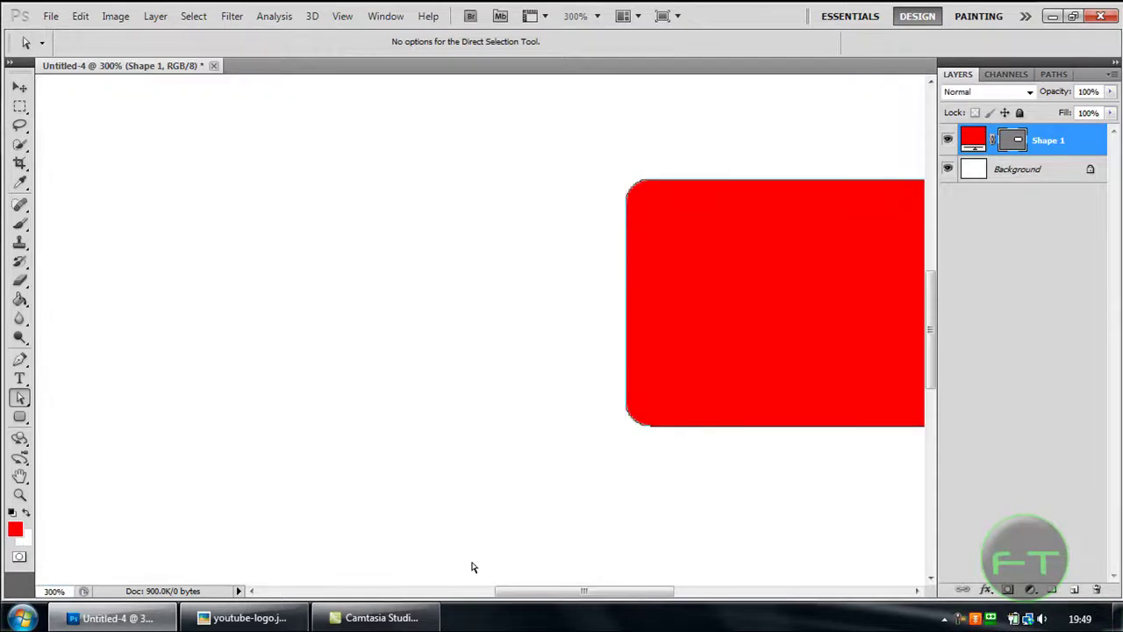
pyautogui.moveTo(584, 590); pyautogui.dragTo(616, 591)
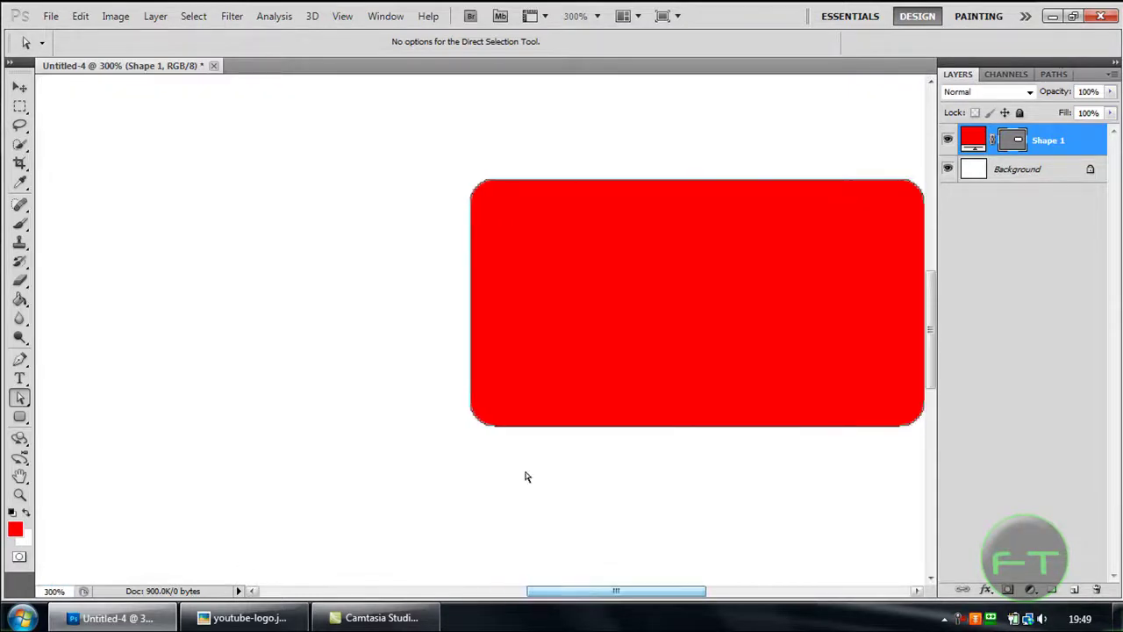
# Add an anchor point to the rectangle's left, top, bottom and right edges.
pyautogui.rightClick(473, 305)
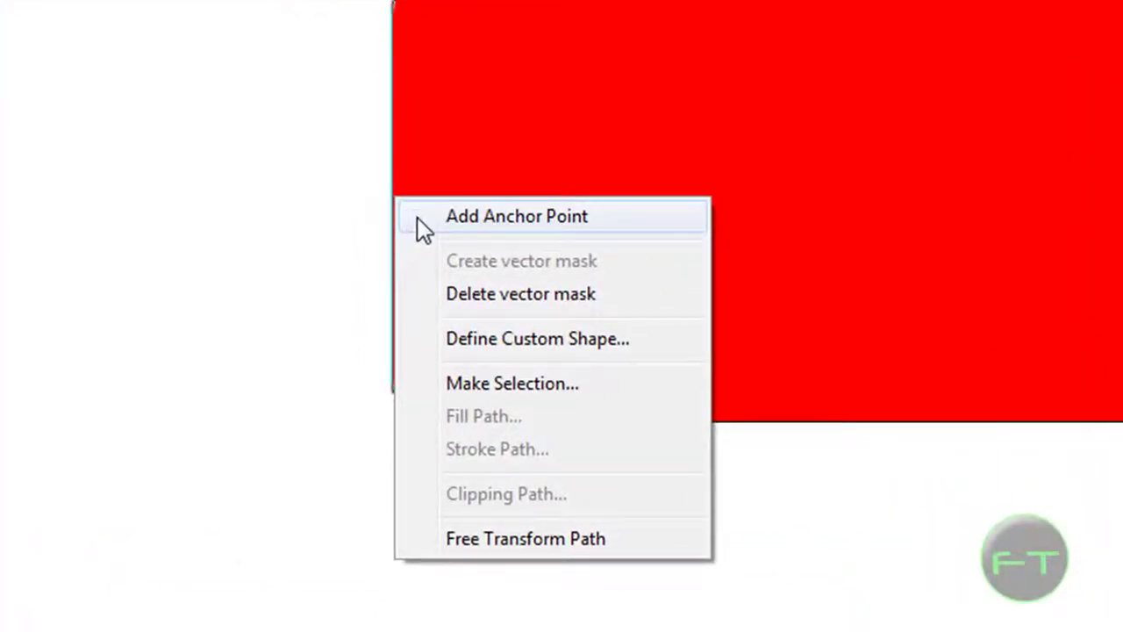
pyautogui.click(420, 219)
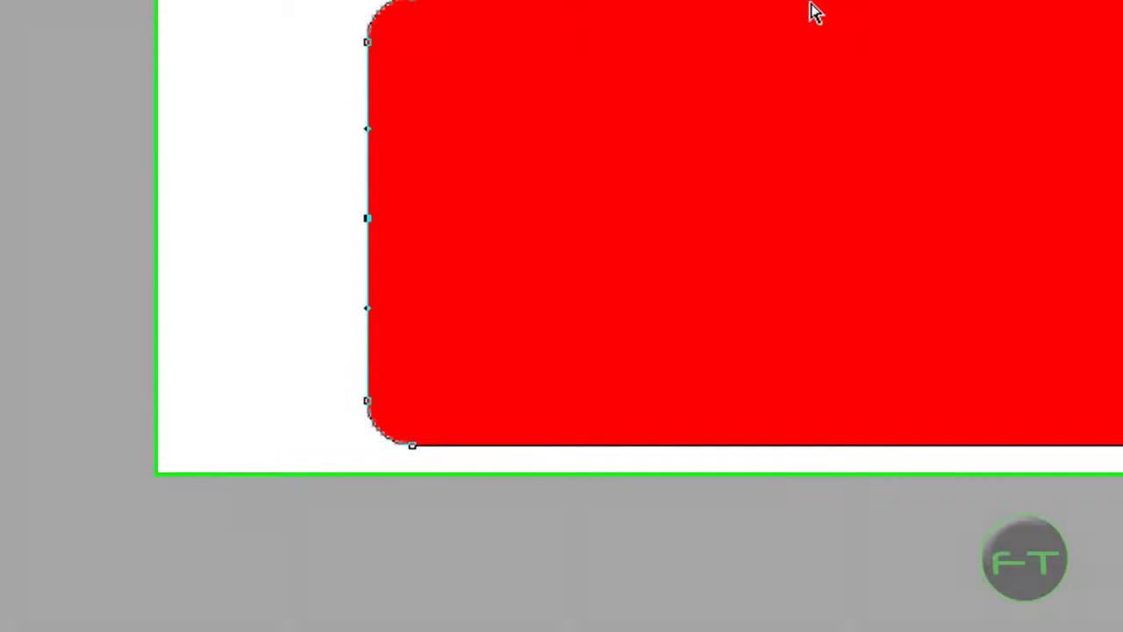
pyautogui.rightClick(789, 2)
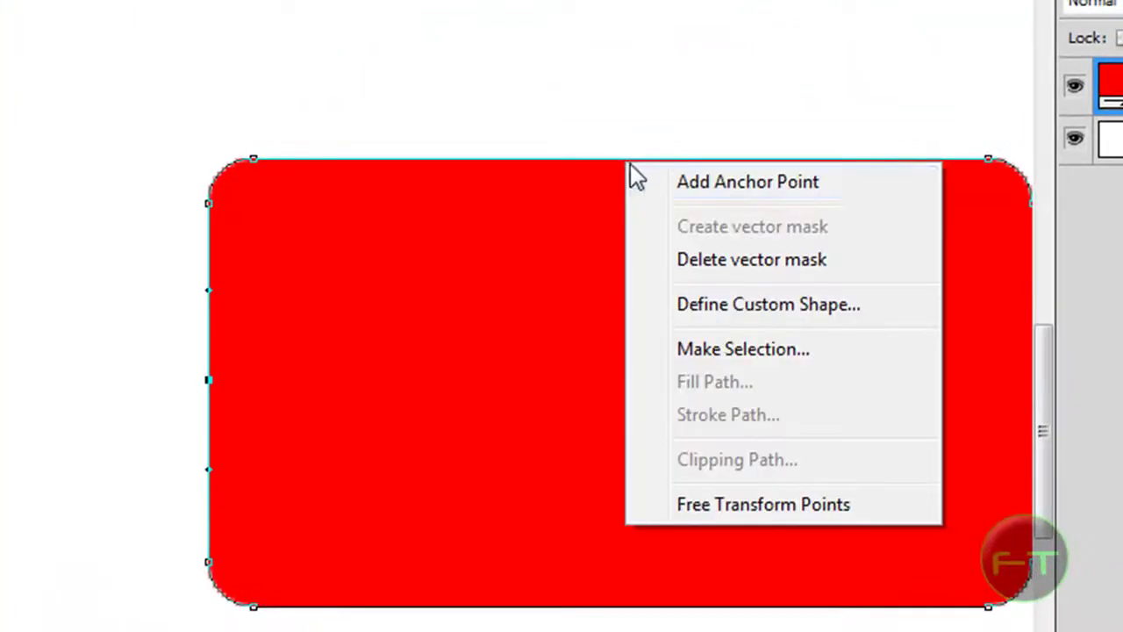
pyautogui.click(648, 182)
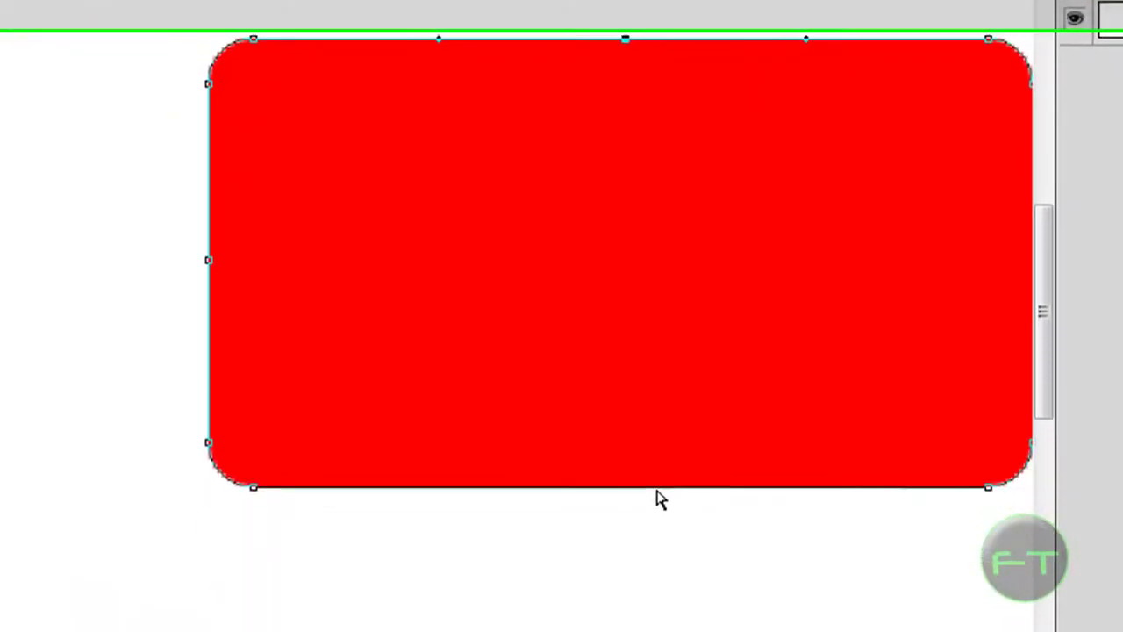
pyautogui.rightClick(660, 499)
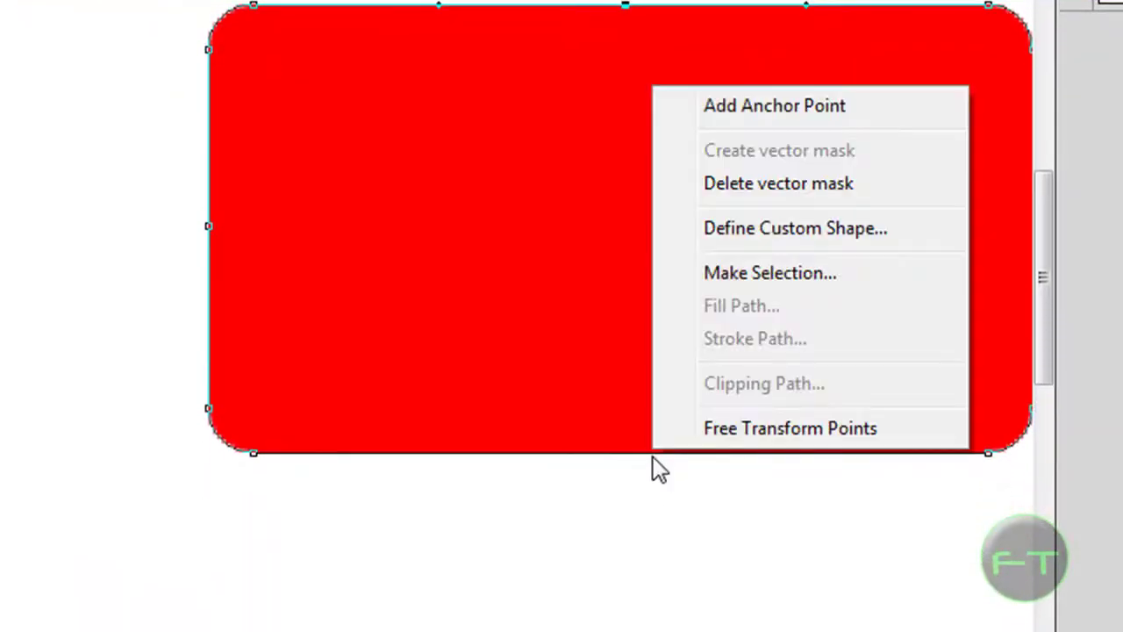
pyautogui.click(764, 106)
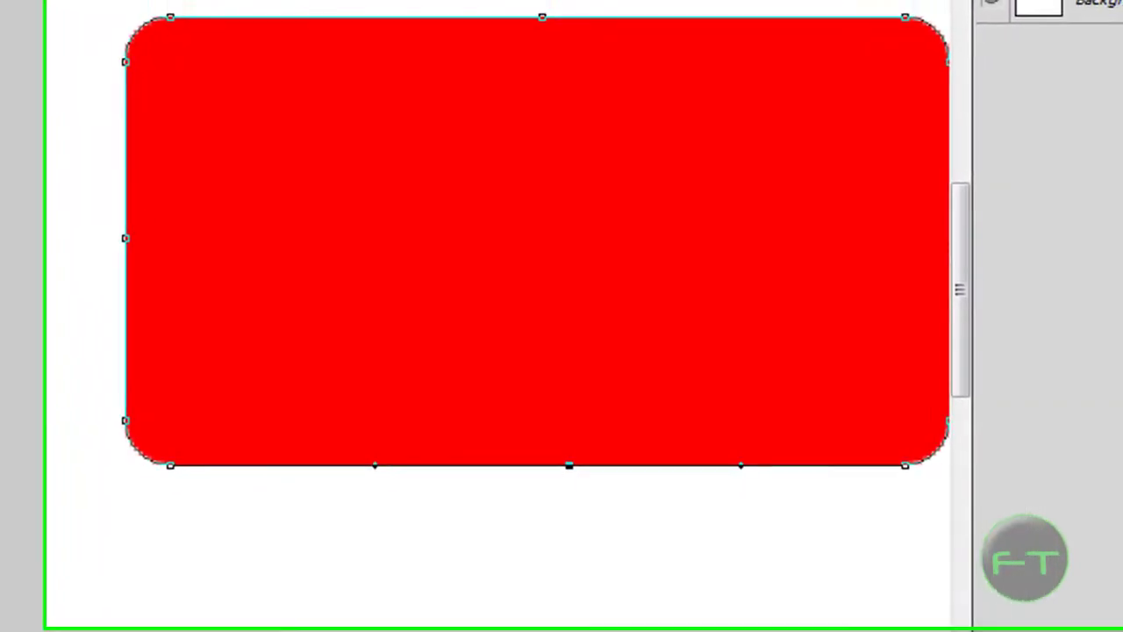
pyautogui.hscroll(3, 540, 261)
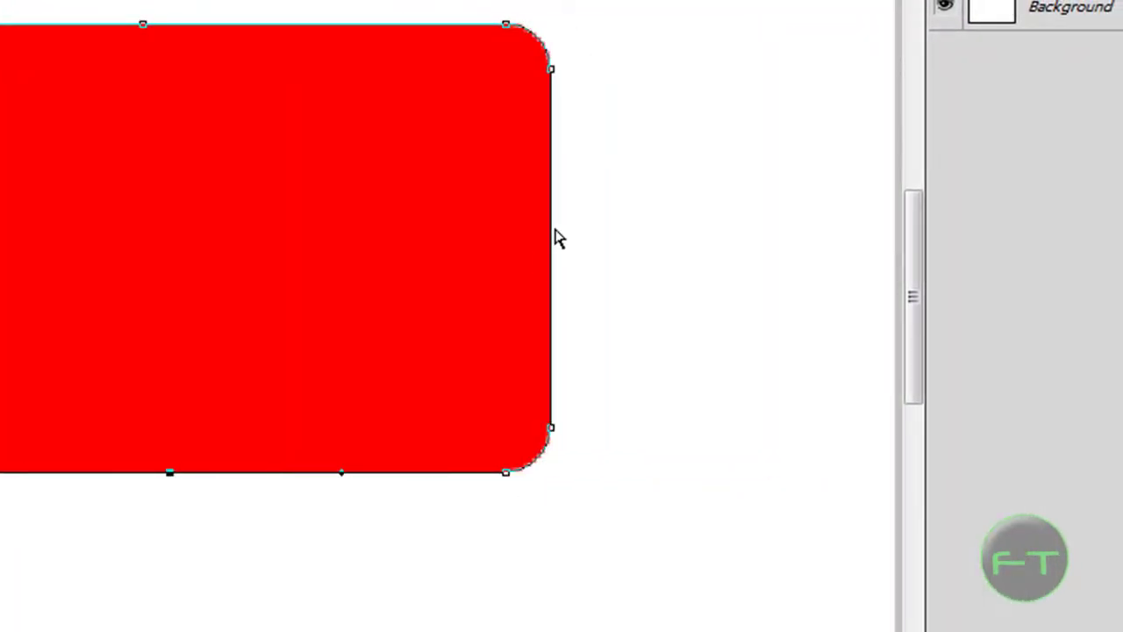
pyautogui.rightClick(552, 237)
pyautogui.click(576, 254)
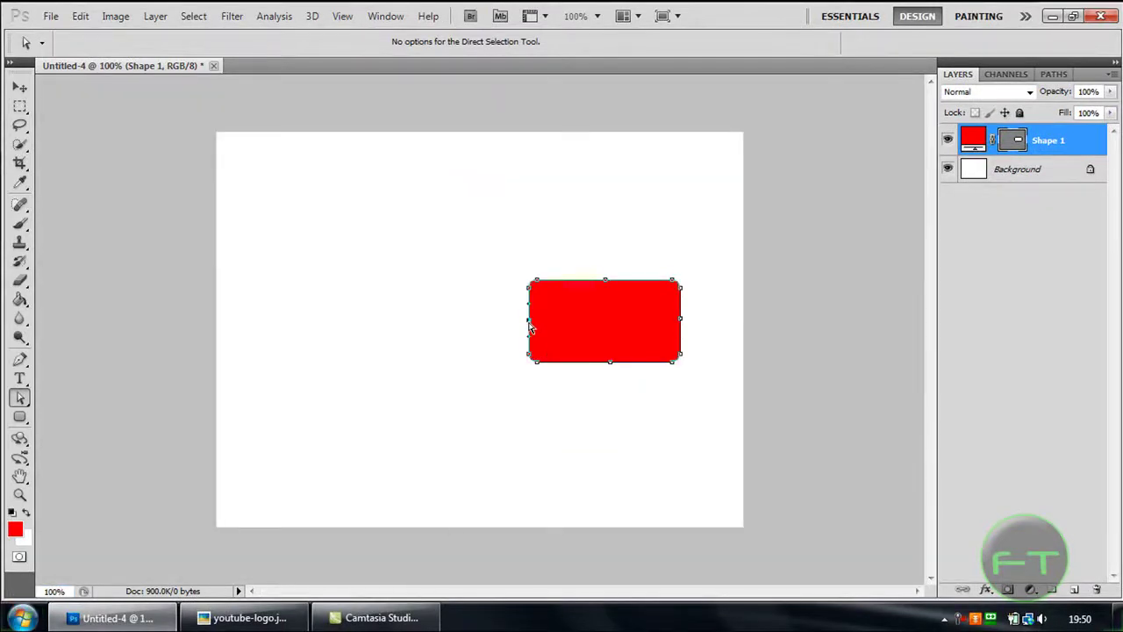
# Drag the edges' middle anchors outward a few pixels so the top, right and bottom bow.
pyautogui.click(528, 321)
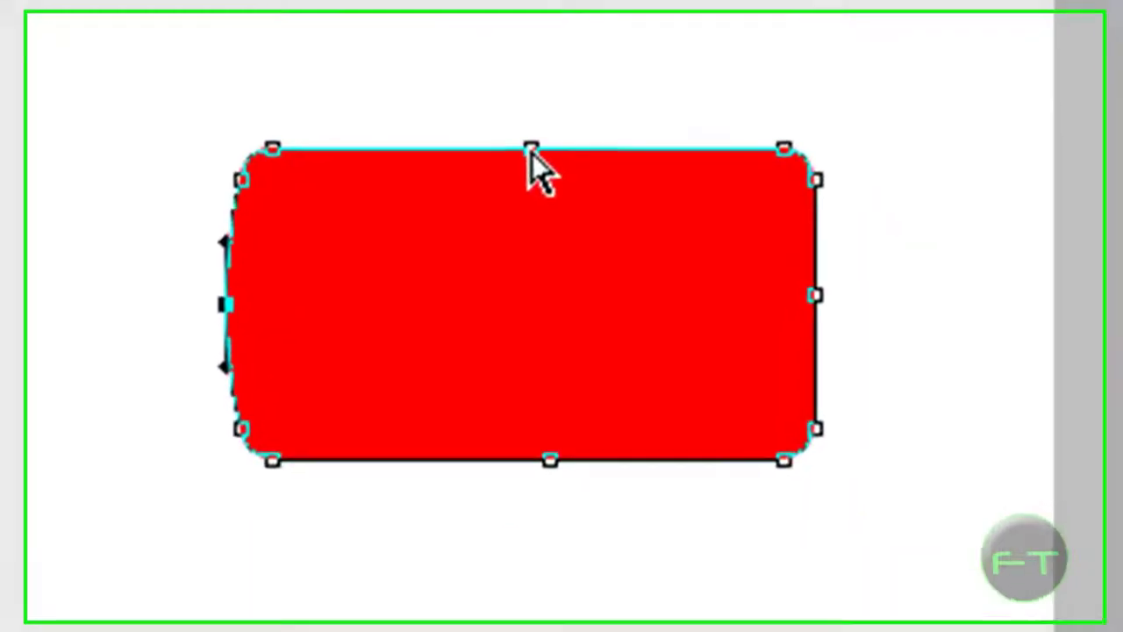
pyautogui.click(550, 181)
pyautogui.moveTo(526, 146); pyautogui.dragTo(528, 124)
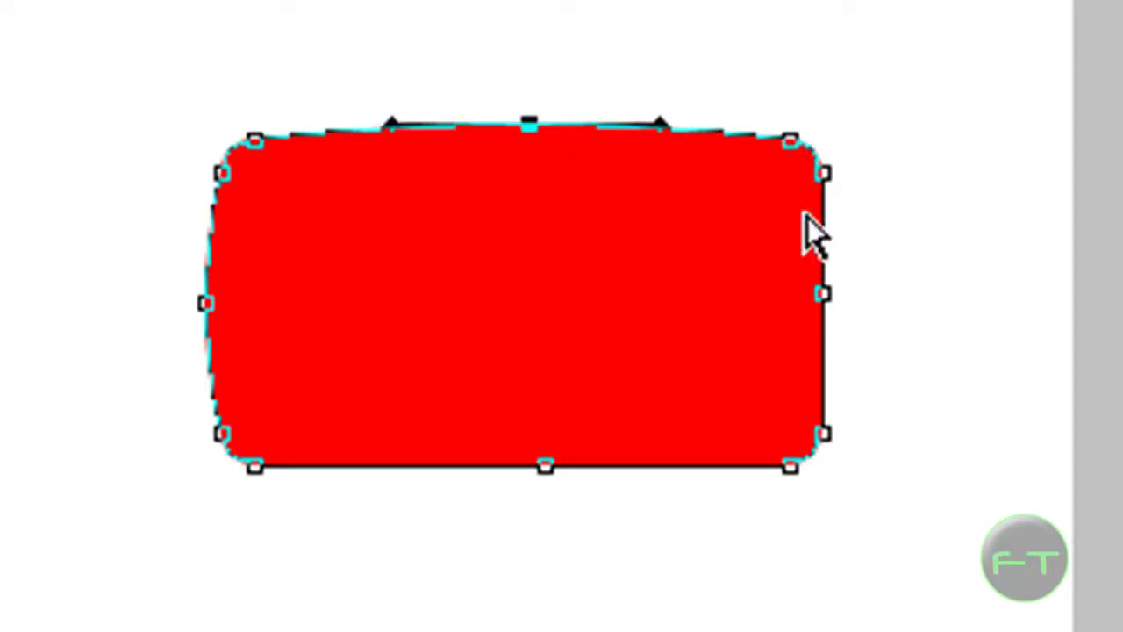
pyautogui.click(824, 295)
pyautogui.moveTo(831, 298); pyautogui.dragTo(848, 297)
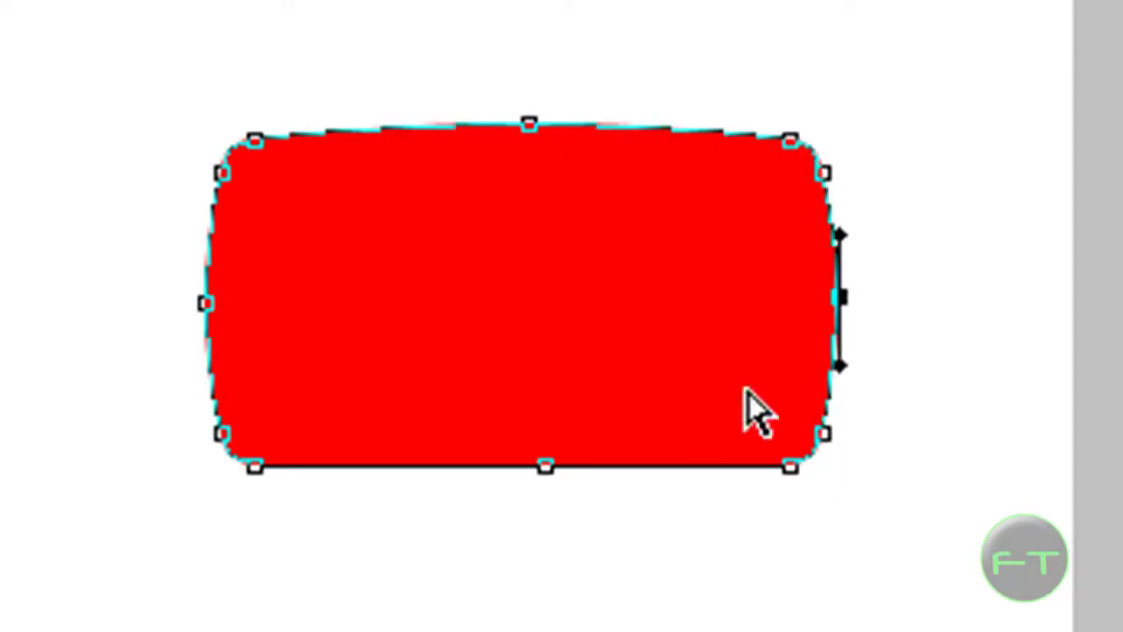
pyautogui.click(545, 466)
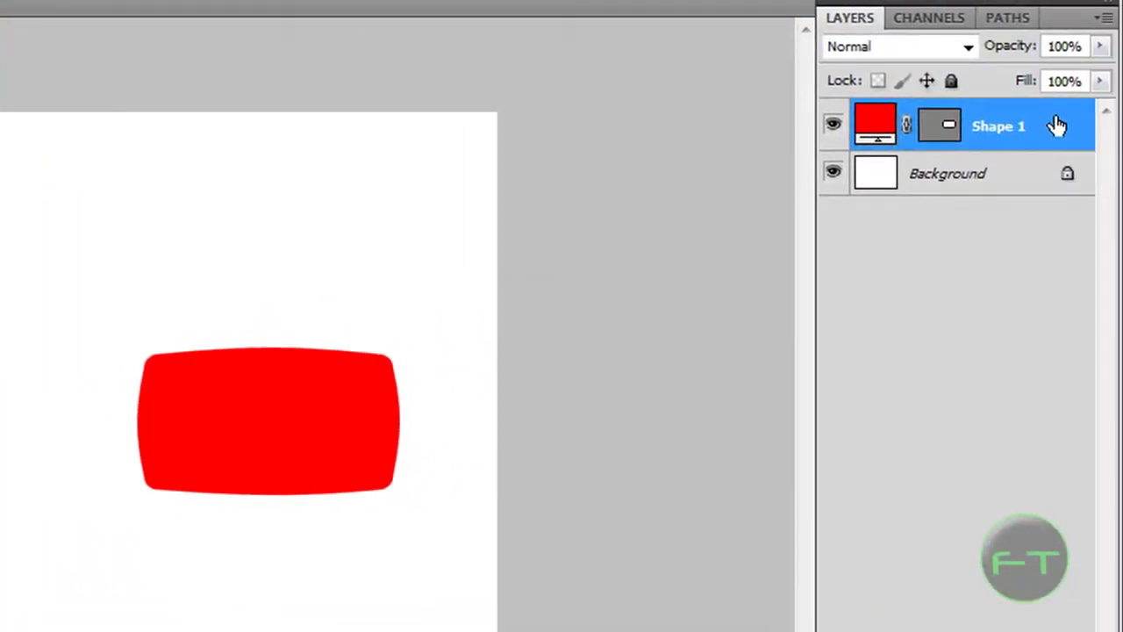
# Enable a Drop Shadow in the Shape 1 layer's Layer Style settings.
pyautogui.doubleClick(1057, 125)
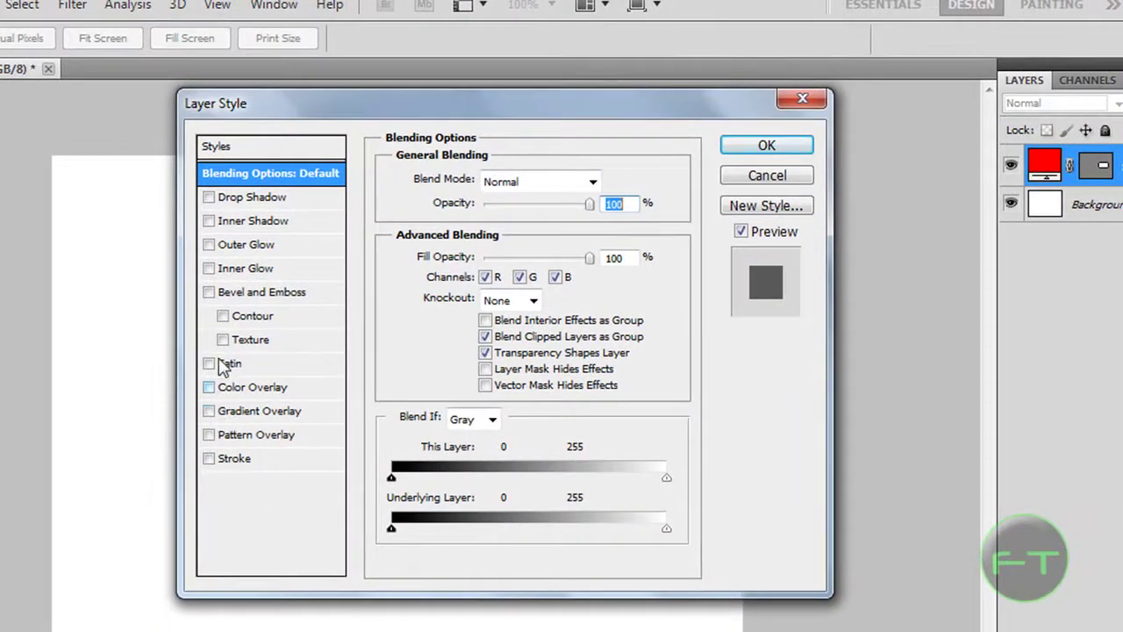
pyautogui.click(209, 197)
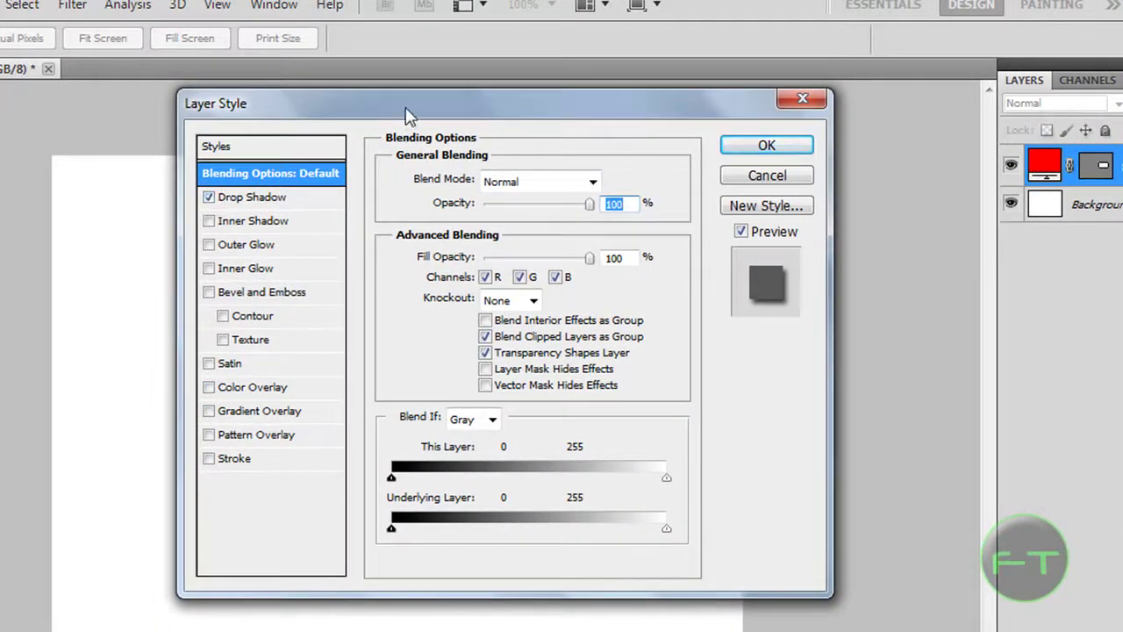
pyautogui.moveTo(406, 114); pyautogui.dragTo(435, 400)
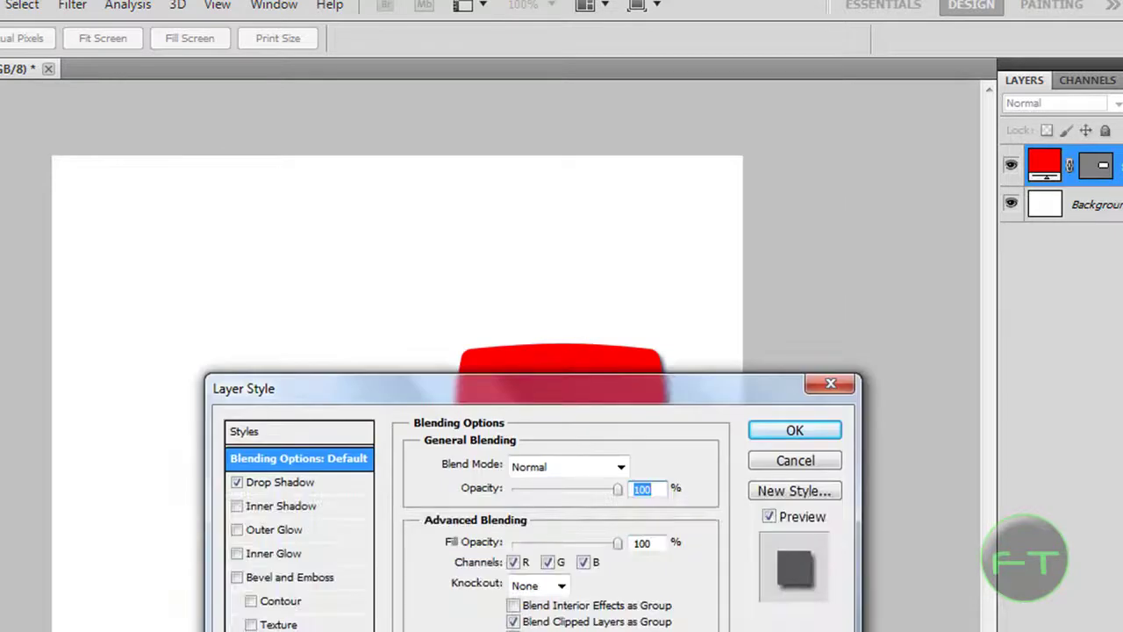
pyautogui.hotkey('alt', 'Tab')
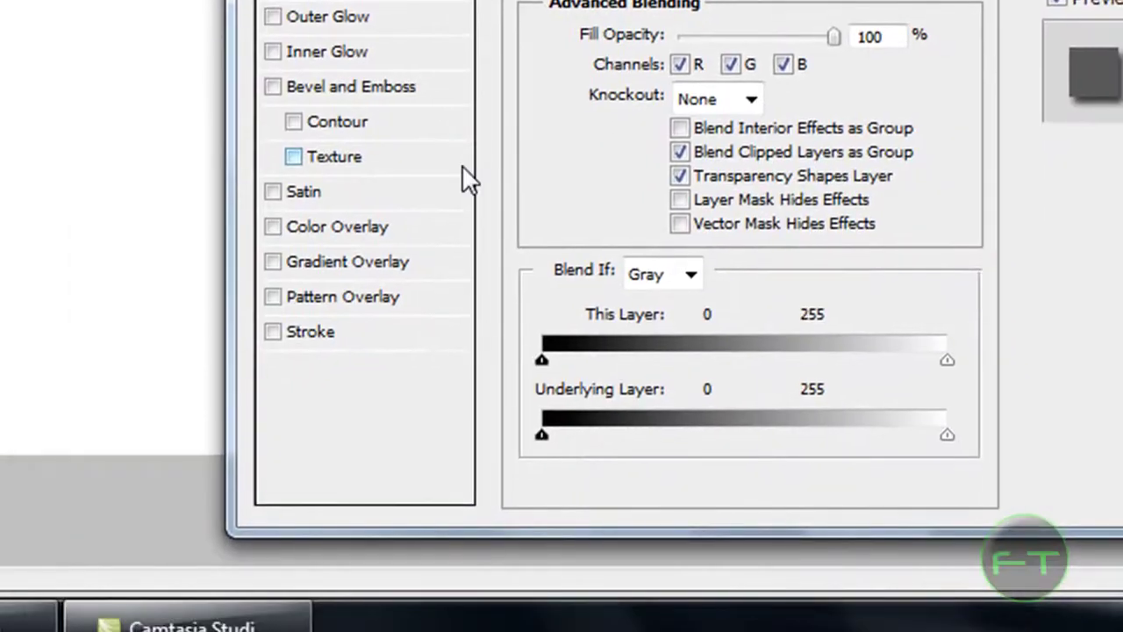
# Add a Gradient Overlay whose red ff0000 stop extends to about 89% before fading to white.
pyautogui.click(331, 263)
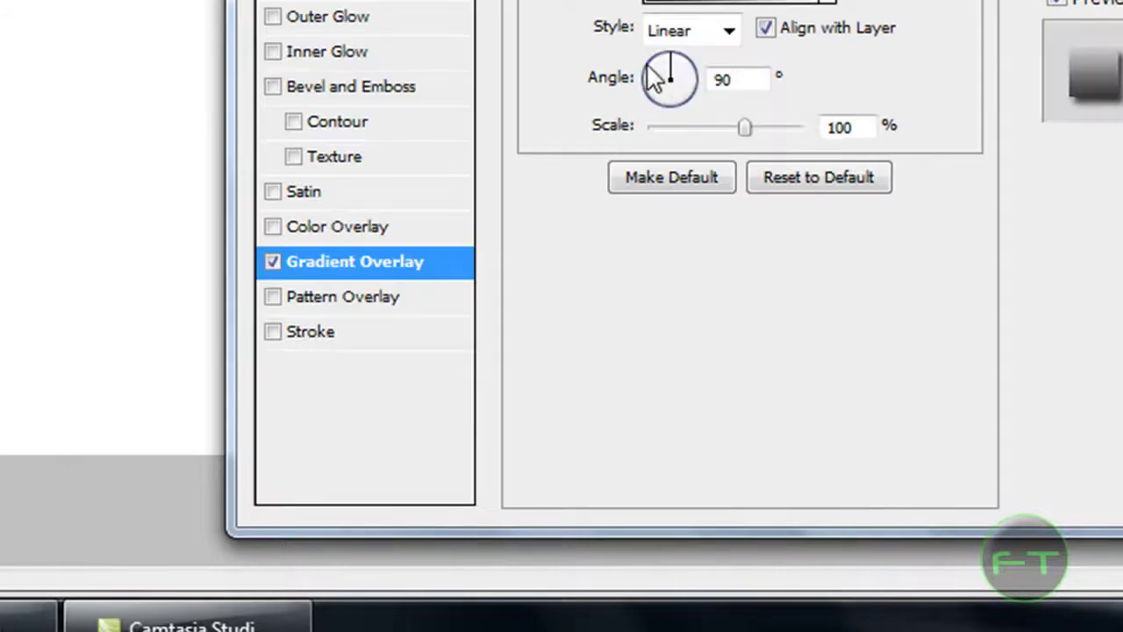
pyautogui.click(711, 5)
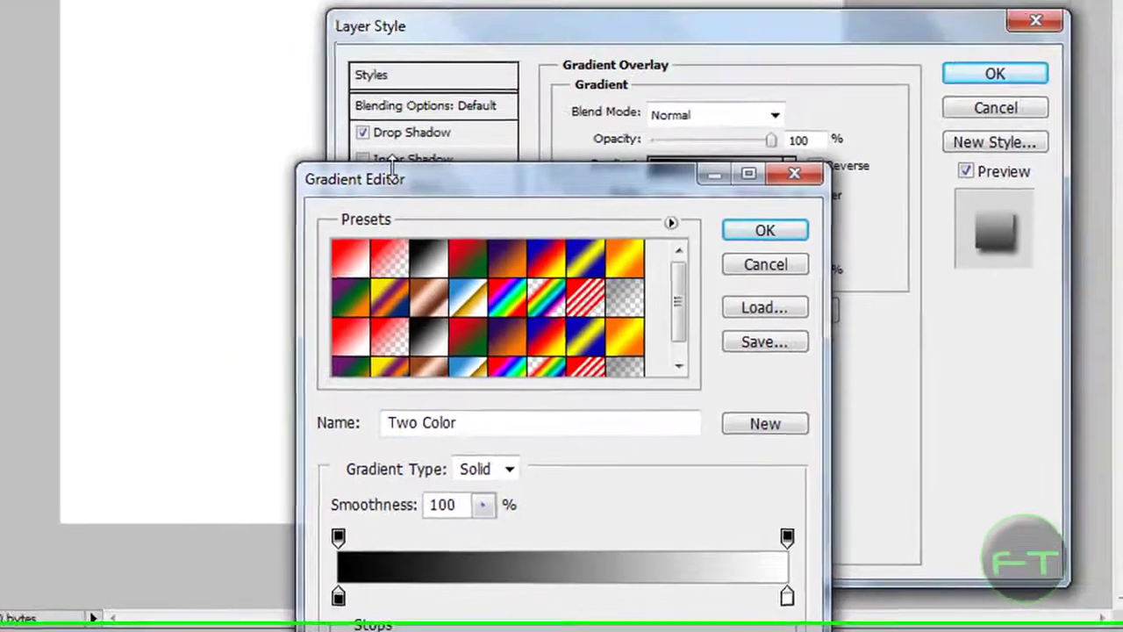
pyautogui.moveTo(392, 167); pyautogui.dragTo(433, 0)
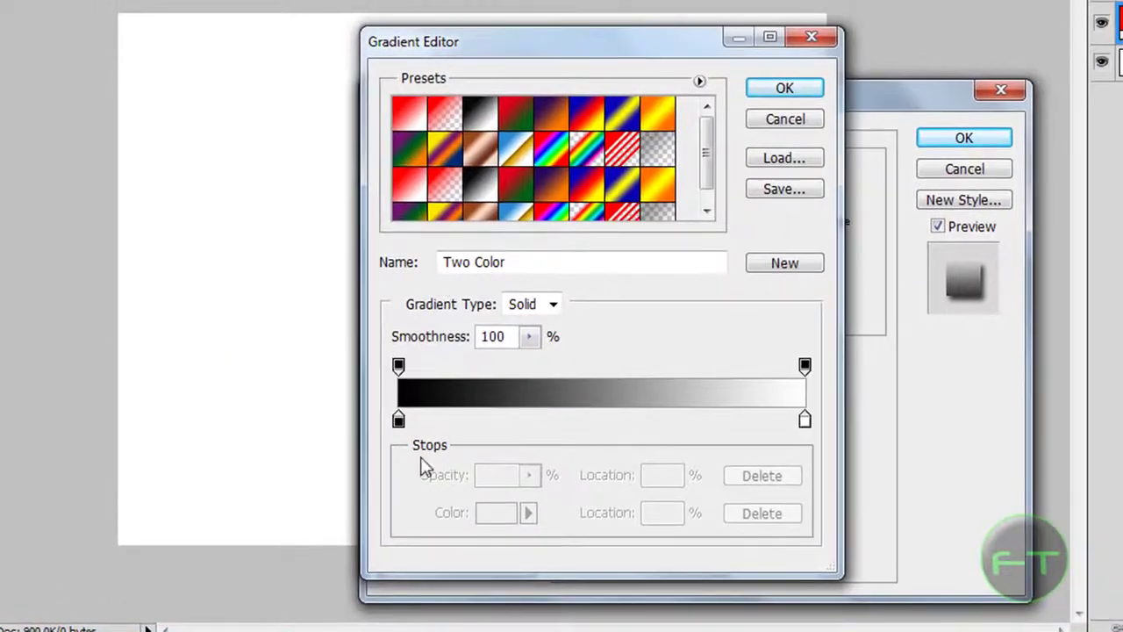
pyautogui.moveTo(401, 419); pyautogui.dragTo(402, 421)
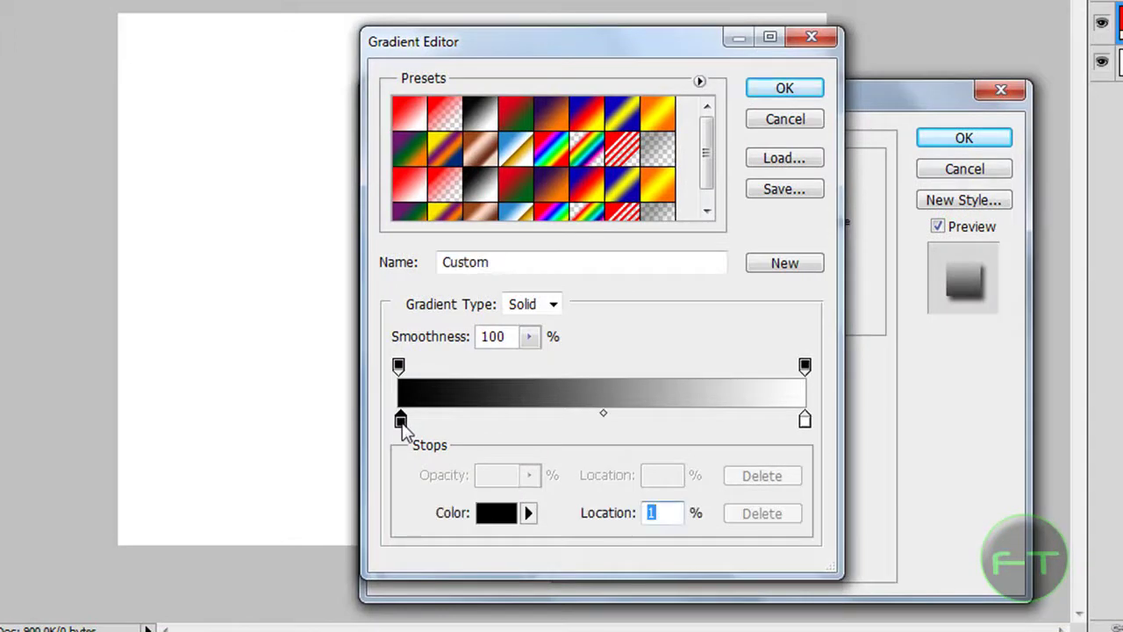
pyautogui.doubleClick(401, 422)
pyautogui.write('255')
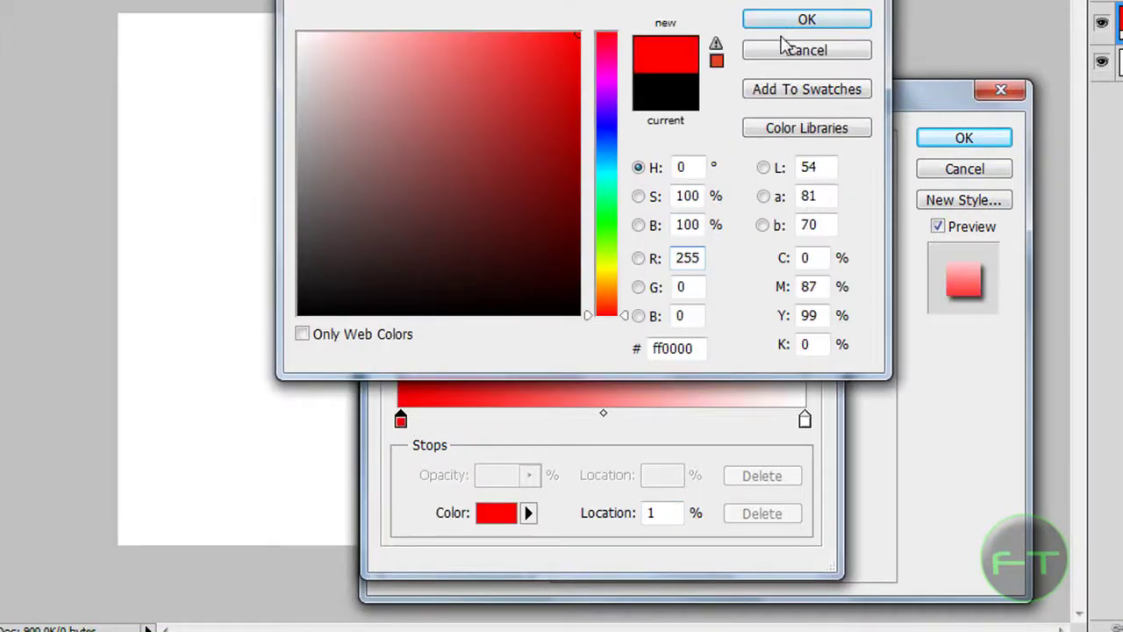
pyautogui.click(794, 23)
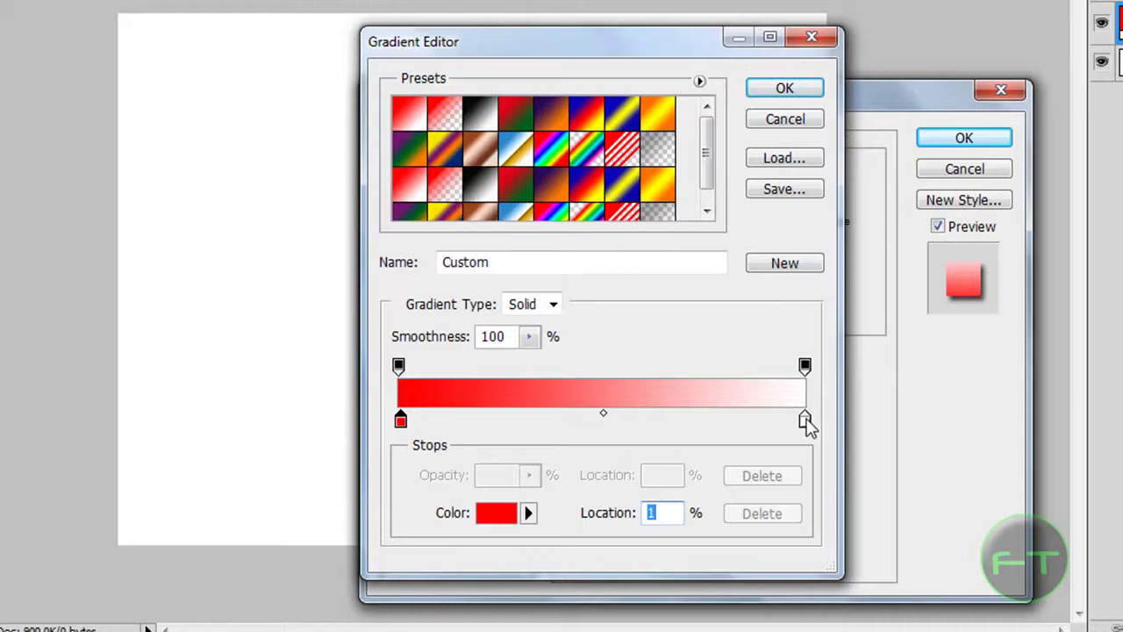
pyautogui.moveTo(400, 430); pyautogui.dragTo(764, 438)
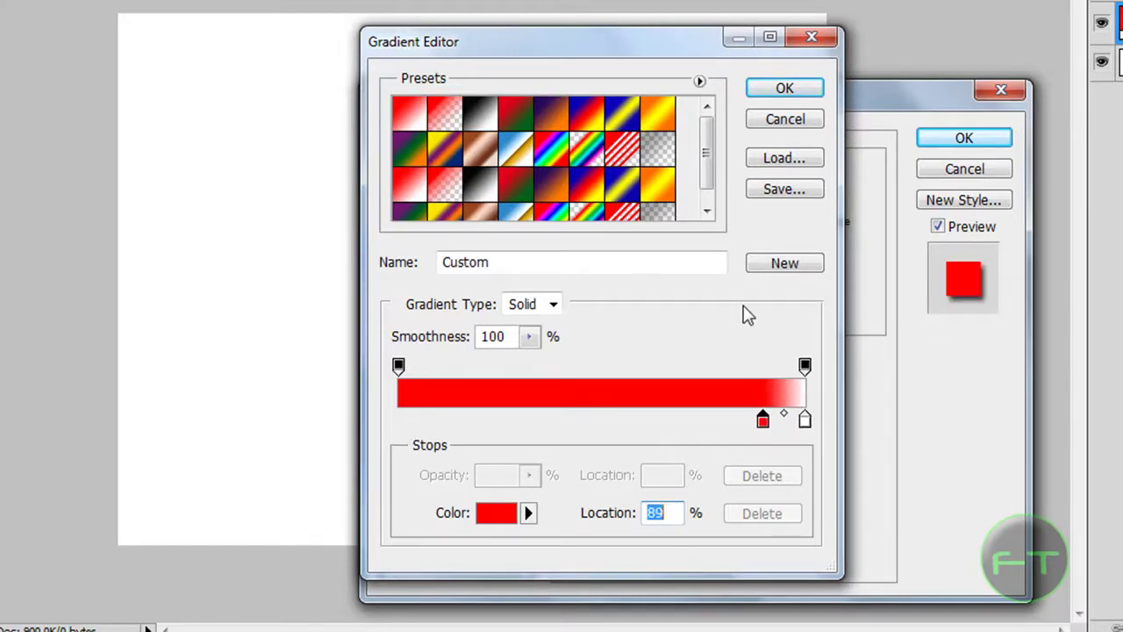
pyautogui.click(780, 91)
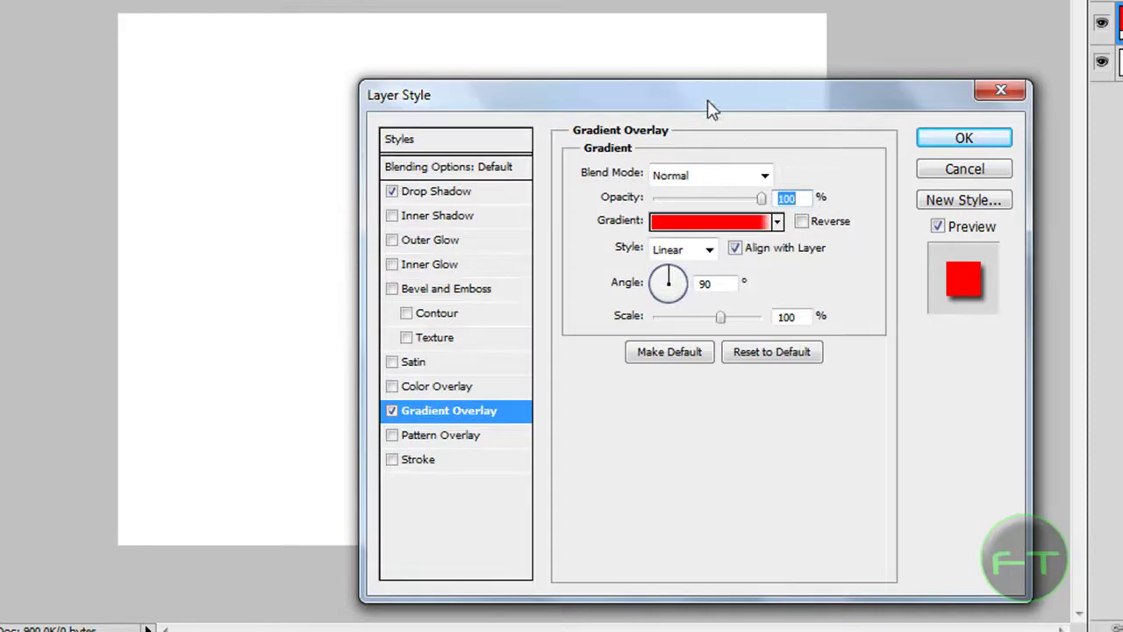
# Set the Gradient Overlay angle to 58° and its scale to 125%.
pyautogui.click(698, 286)
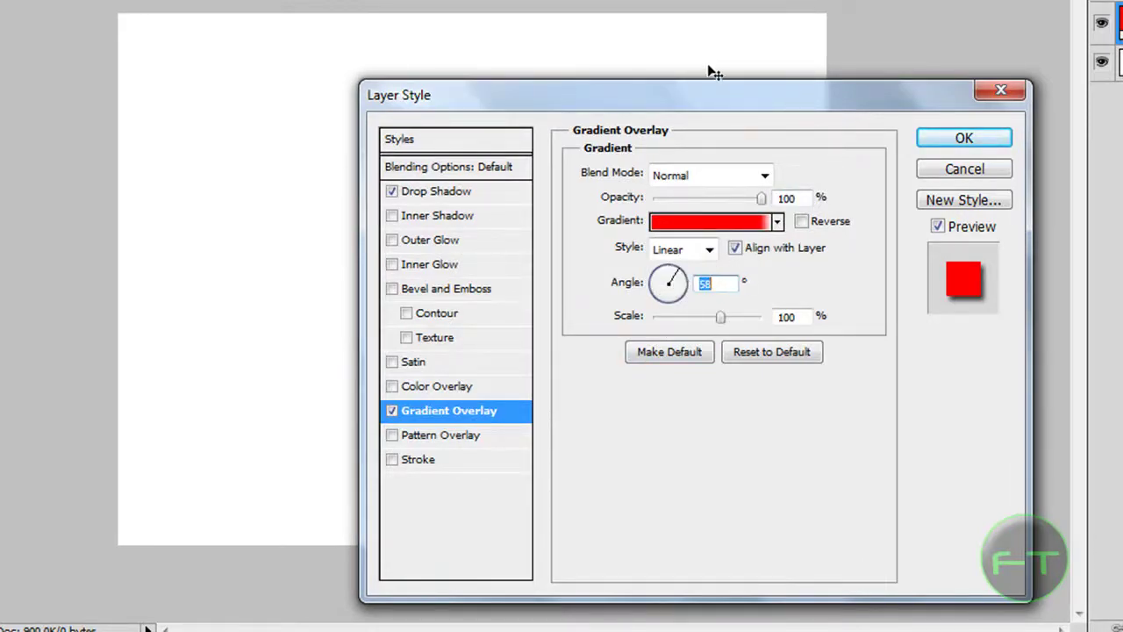
pyautogui.moveTo(712, 88); pyautogui.dragTo(533, 304)
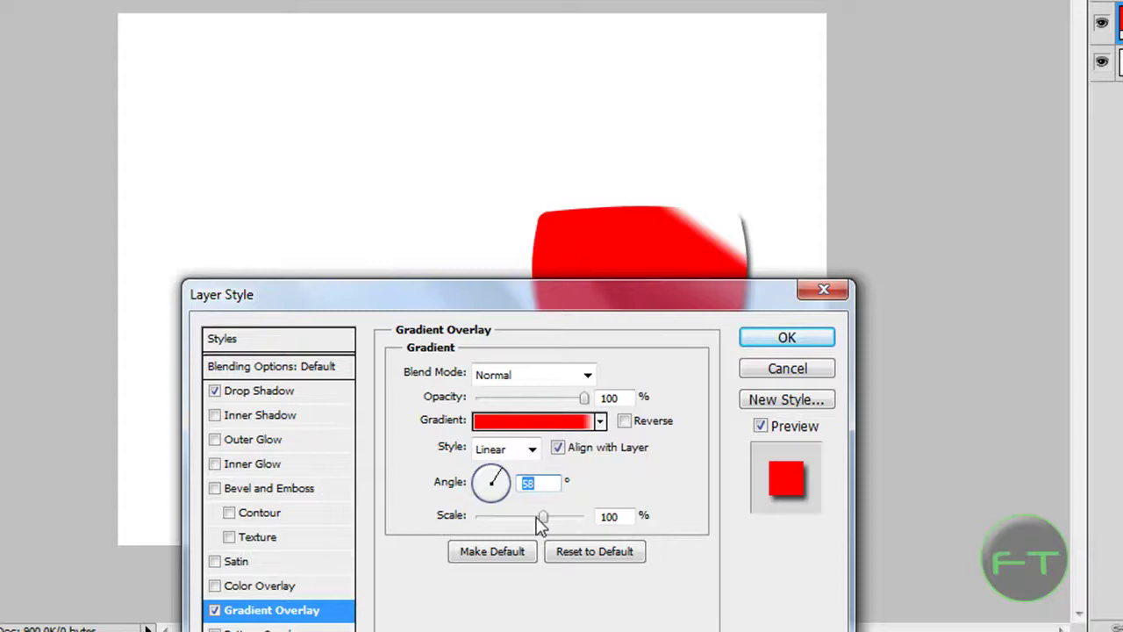
pyautogui.moveTo(542, 519); pyautogui.dragTo(567, 521)
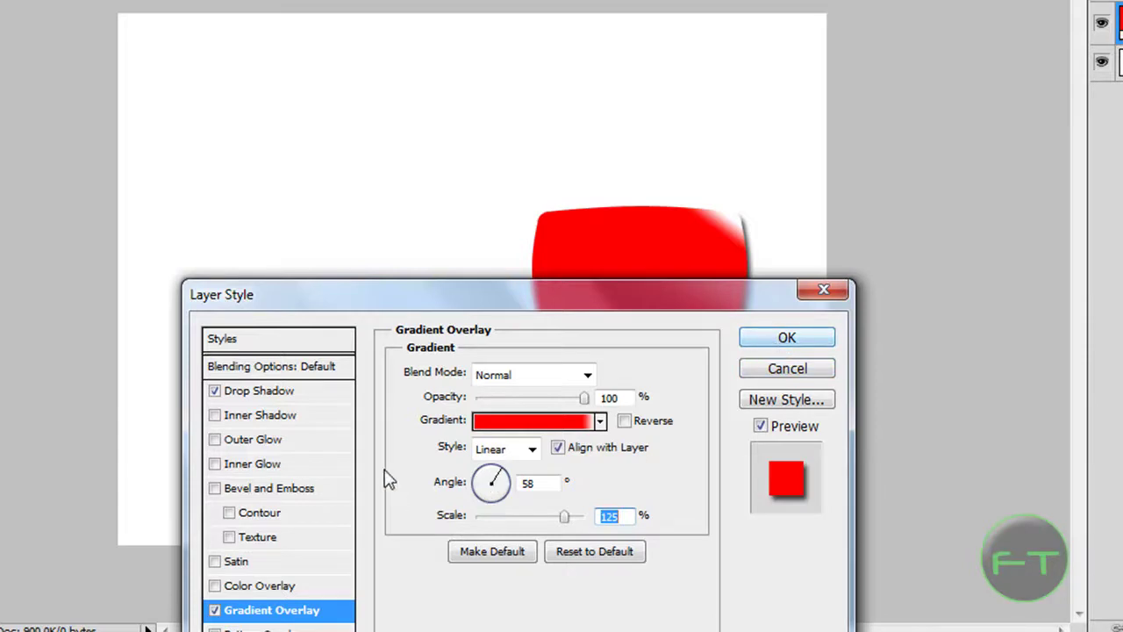
pyautogui.moveTo(347, 296); pyautogui.dragTo(386, 150)
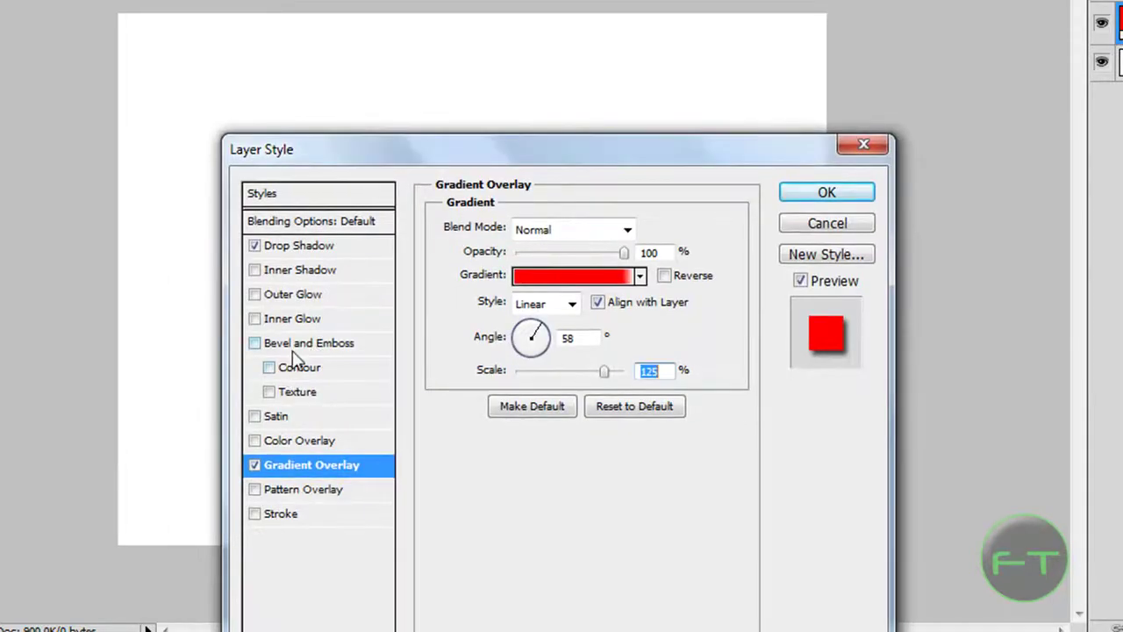
# Add a default Inner Bevel and Emboss and apply all the shape's layer styles.
pyautogui.click(296, 347)
pyautogui.moveTo(467, 162)
pyautogui.mouseDown()
pyautogui.moveTo(434, 306)
pyautogui.moveTo(407, 524)
pyautogui.moveTo(412, 479)
pyautogui.moveTo(438, 463)
pyautogui.moveTo(434, 146)
pyautogui.mouseUp()
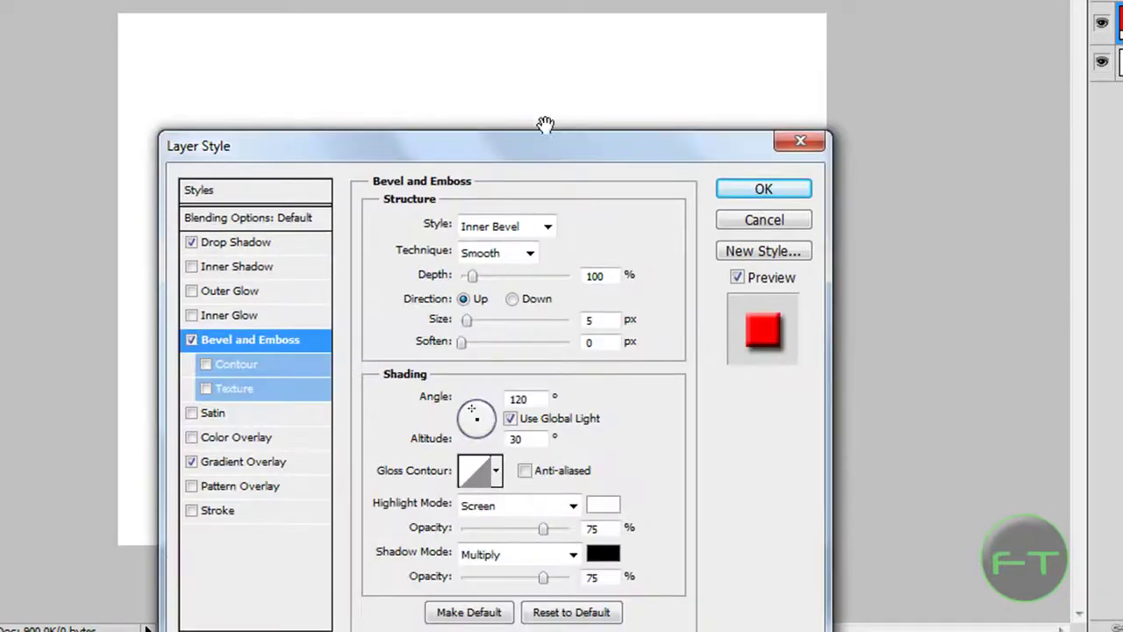
pyautogui.click(757, 191)
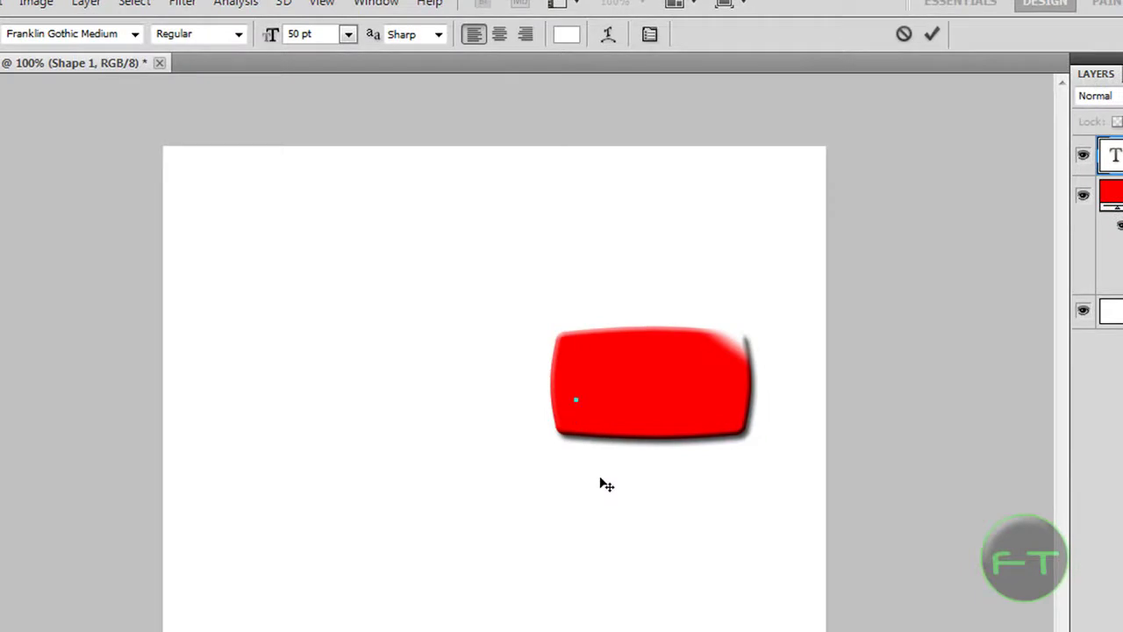
# Type white 'Tube' on the red shape and commit it.
pyautogui.write('Tube')
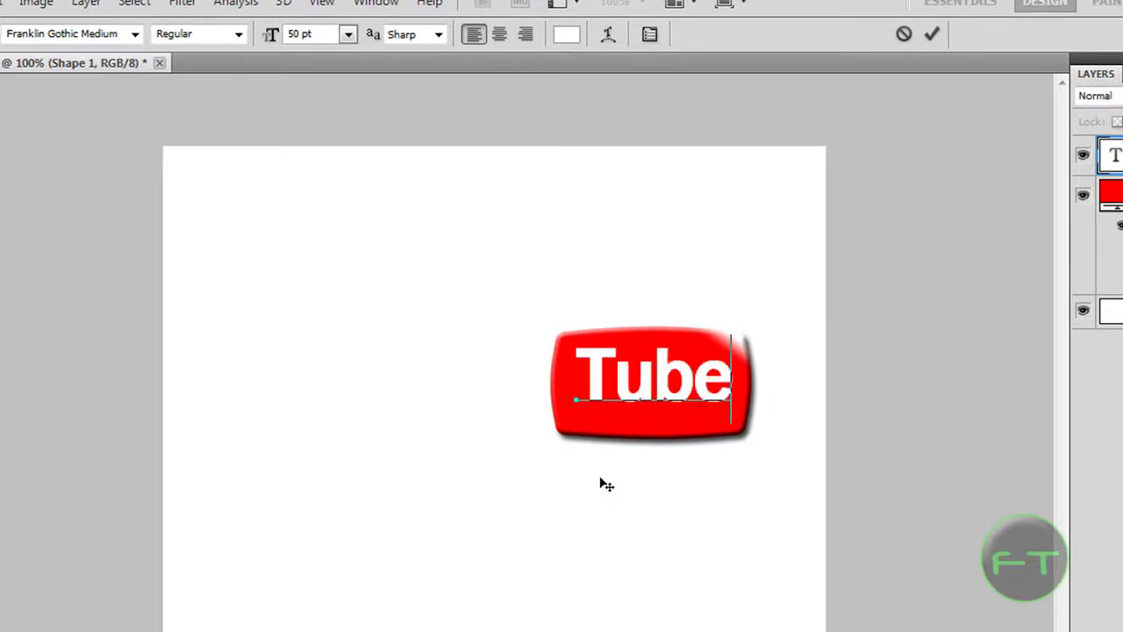
pyautogui.moveTo(612, 500); pyautogui.dragTo(609, 505)
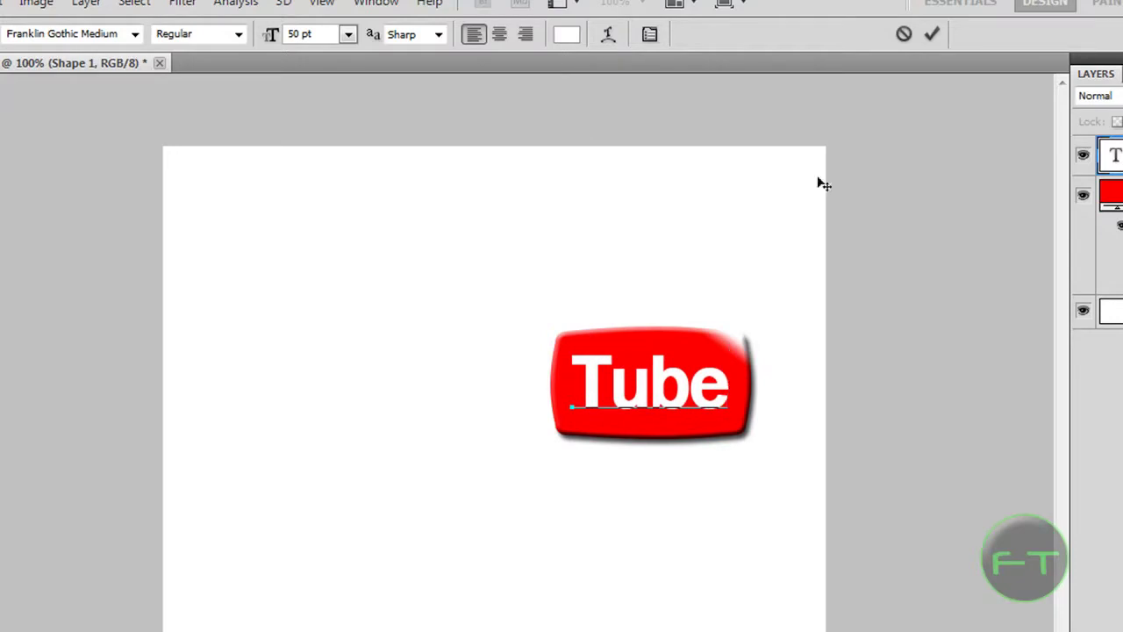
pyautogui.click(933, 36)
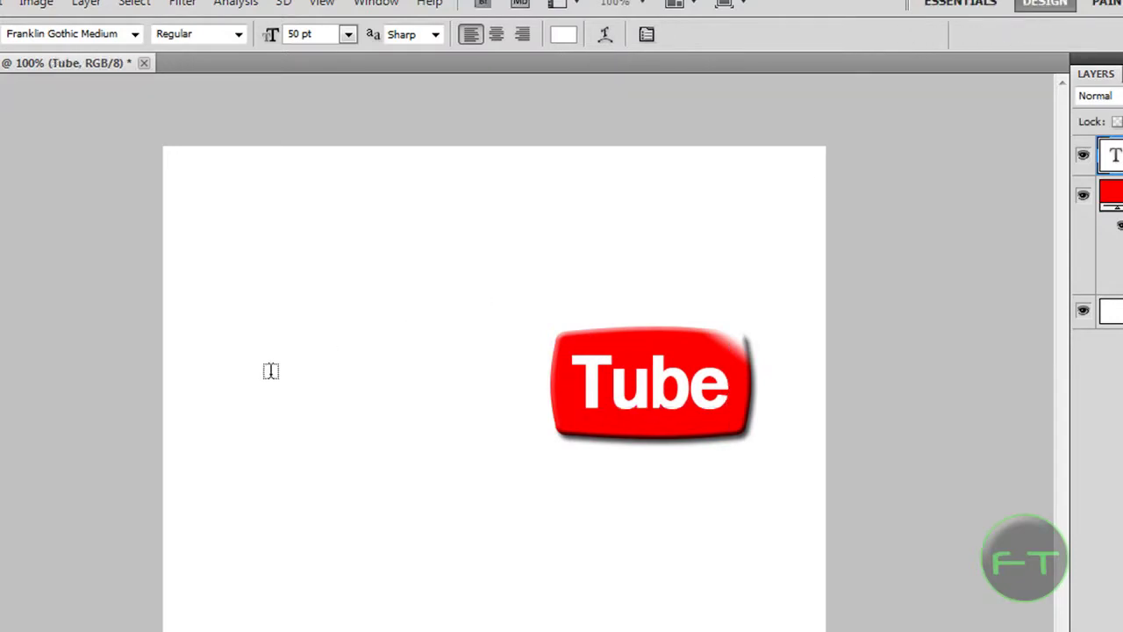
# Add black 'You' text left of the red shape, positioned beside it, and commit.
pyautogui.click(413, 387)
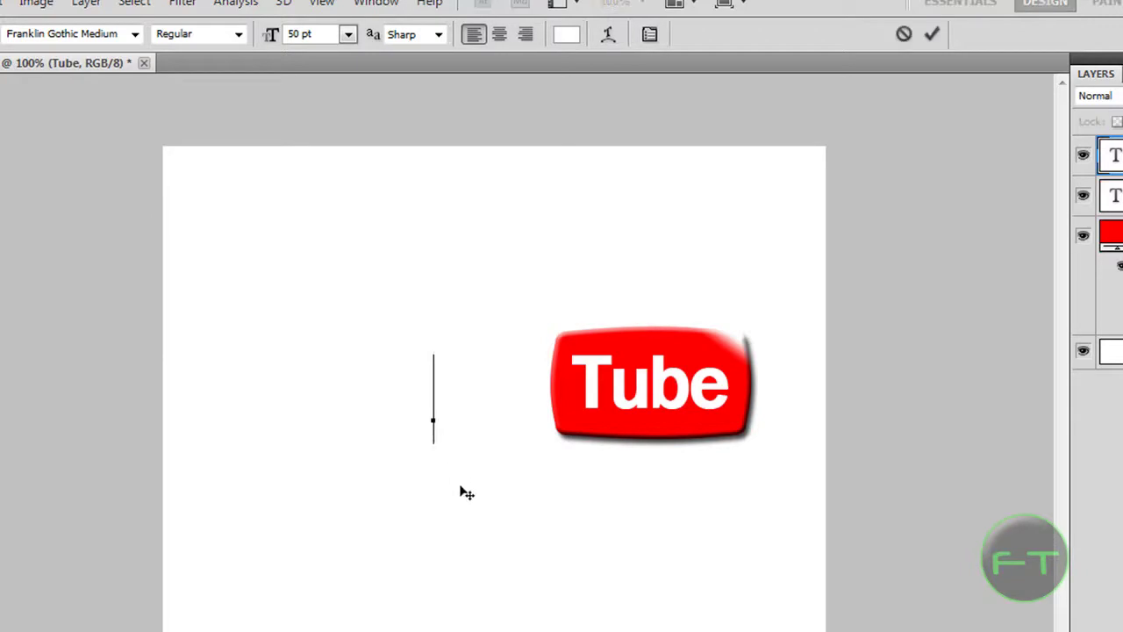
pyautogui.click(566, 34)
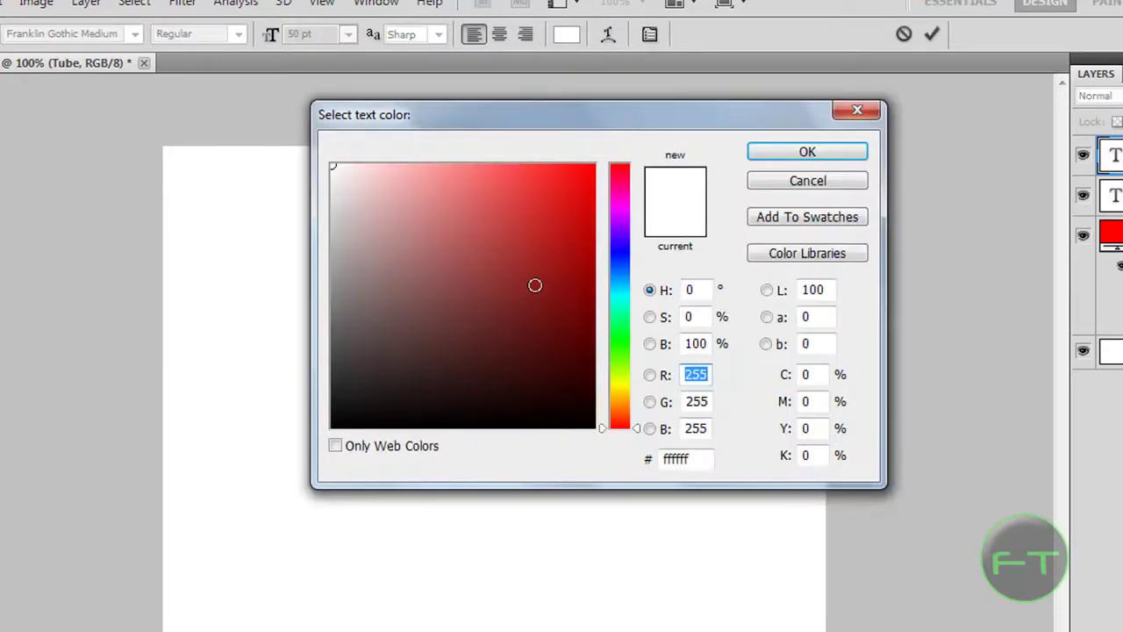
pyautogui.moveTo(536, 285); pyautogui.dragTo(236, 559)
pyautogui.click(807, 152)
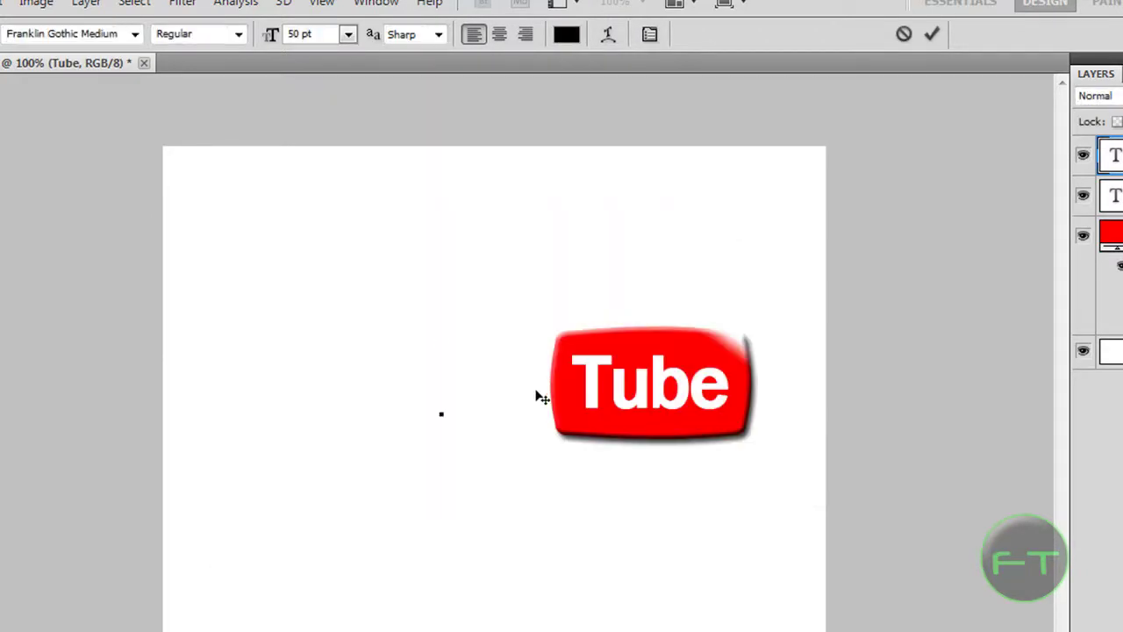
pyautogui.write('You')
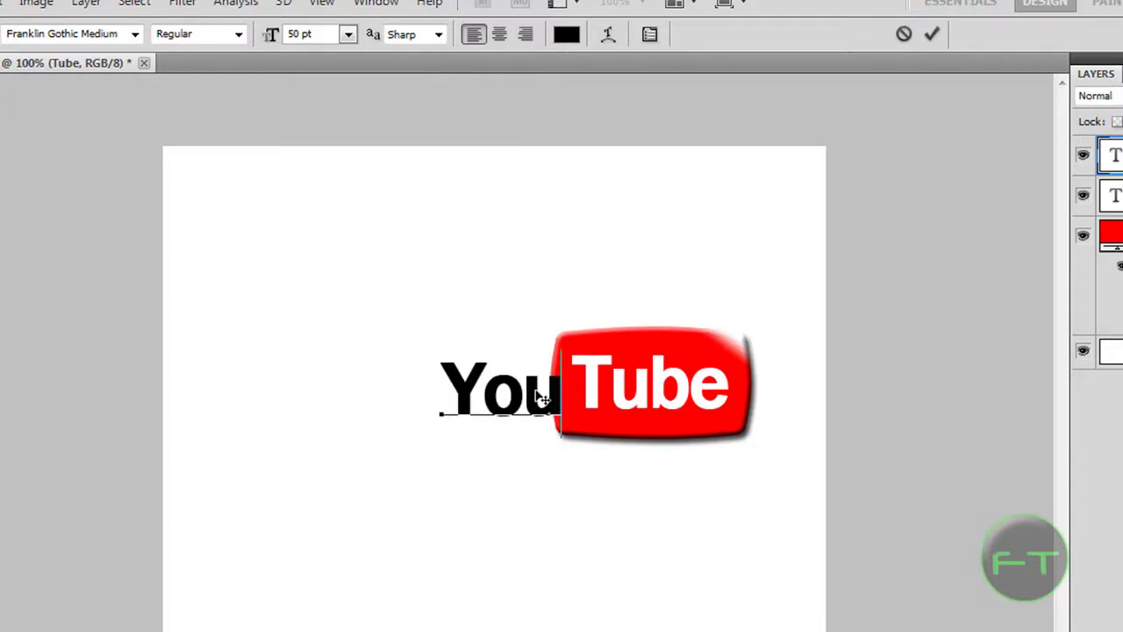
pyautogui.moveTo(515, 493); pyautogui.dragTo(482, 480)
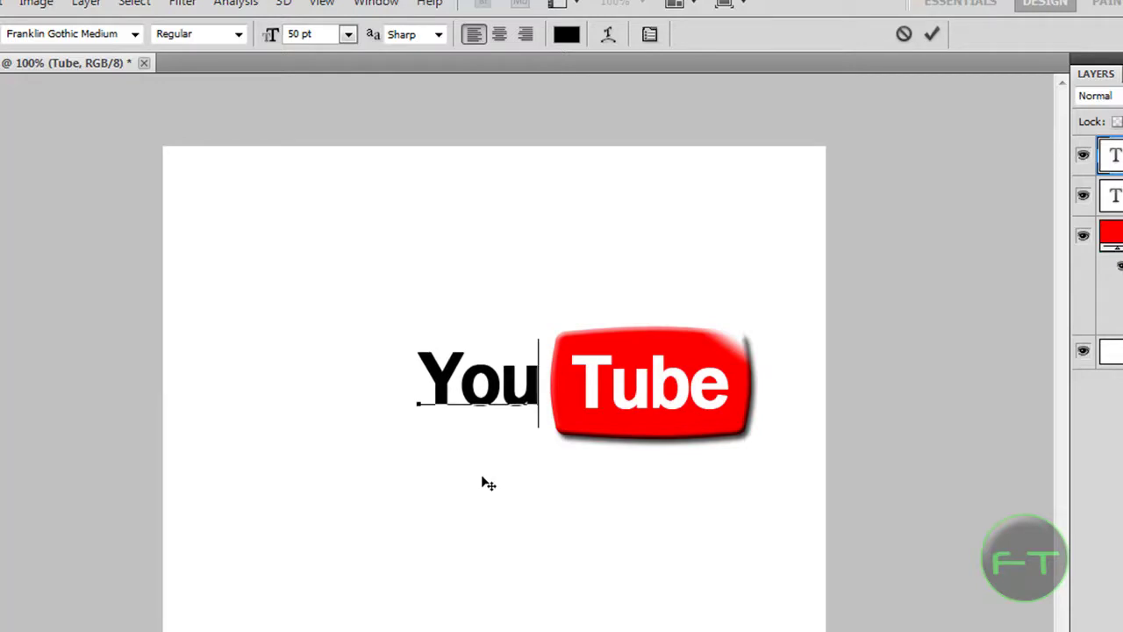
pyautogui.click(932, 34)
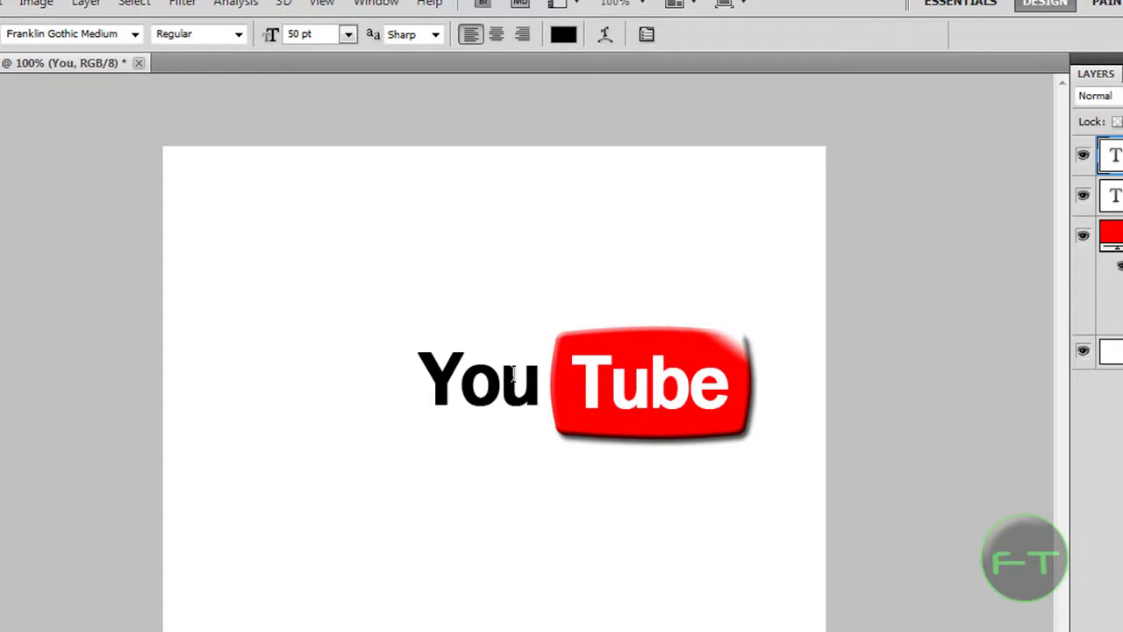
# Move 'You' a couple of pixels right and down to sit beside the shape.
pyautogui.moveTo(512, 392); pyautogui.dragTo(514, 394)
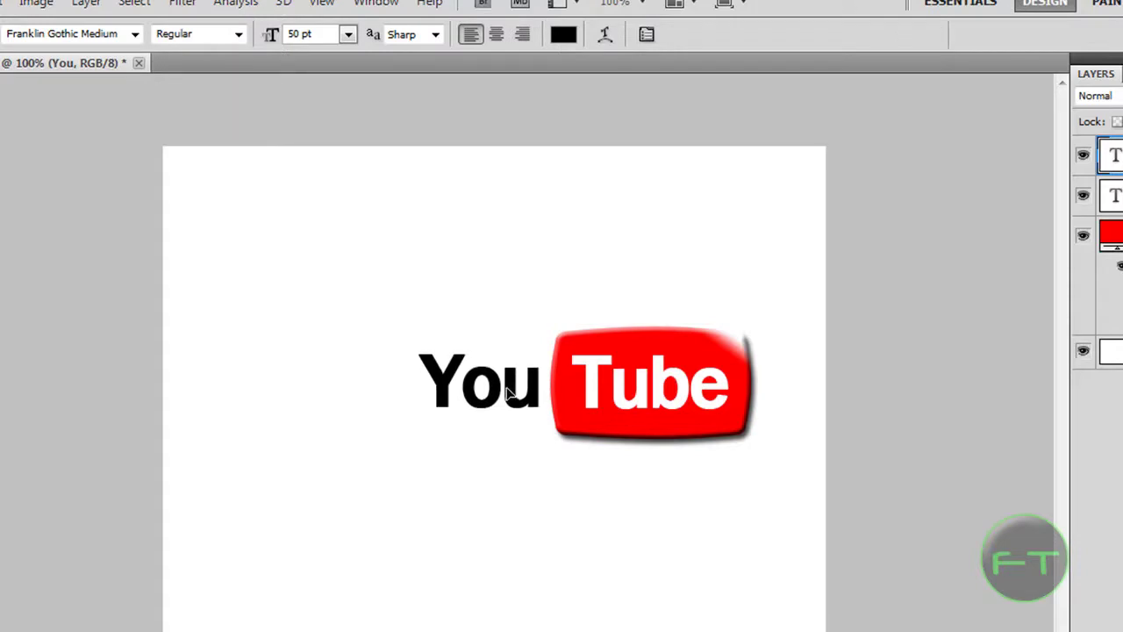